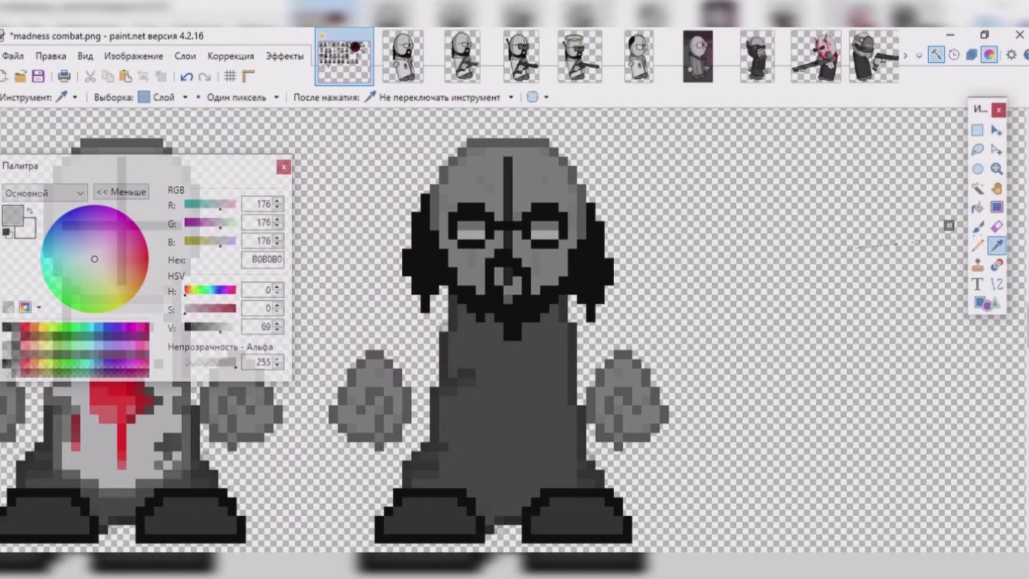
Lighten the lenses of the bearded figure's glasses with grey B0B0B0 and redraw the outer frame edges in black
left_click(978, 245)
left_click_drag(453, 214, 453, 237)
key("k")
mouse_move(563, 215)
left_mouse_down()
mouse_move(563, 237)
mouse_move(572, 227)
left_mouse_up()
left_click(560, 239)
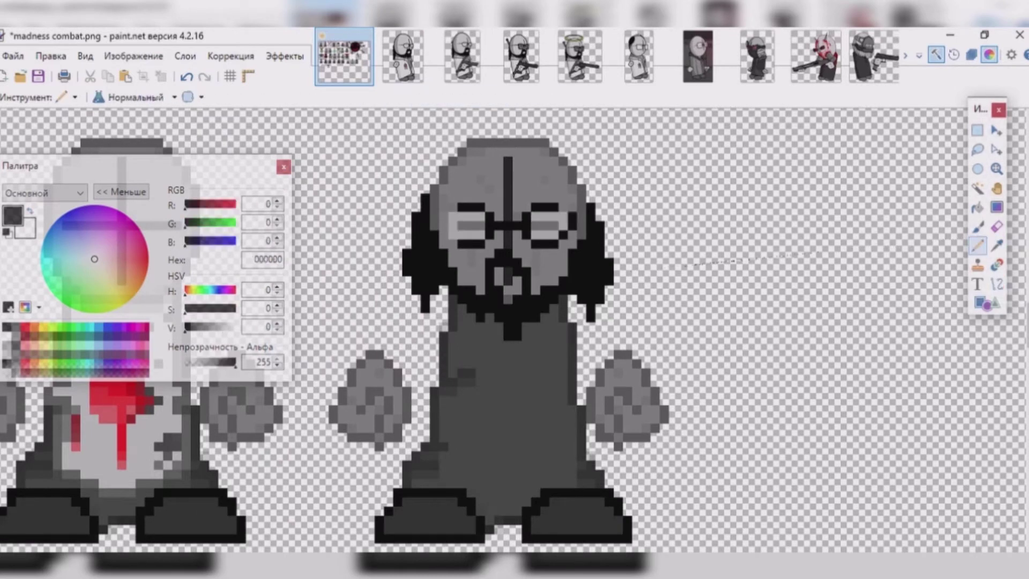
Paint both halves of the bearded figure's body light grey DFDFDF as an open lab coat, leaving a dark centre strip
key("k")
left_click(455, 220)
mouse_move(412, 474)
left_mouse_down()
mouse_move(466, 472)
mouse_move(439, 439)
mouse_move(461, 391)
mouse_move(471, 311)
mouse_move(471, 359)
left_mouse_up()
mouse_move(485, 503)
left_mouse_down()
mouse_move(485, 322)
mouse_move(490, 396)
left_mouse_up()
mouse_move(536, 338)
left_mouse_down()
mouse_move(555, 308)
mouse_move(540, 485)
left_mouse_up()
mouse_move(536, 483)
left_mouse_down()
mouse_move(562, 482)
mouse_move(579, 466)
mouse_move(565, 423)
mouse_move(552, 327)
left_mouse_up()
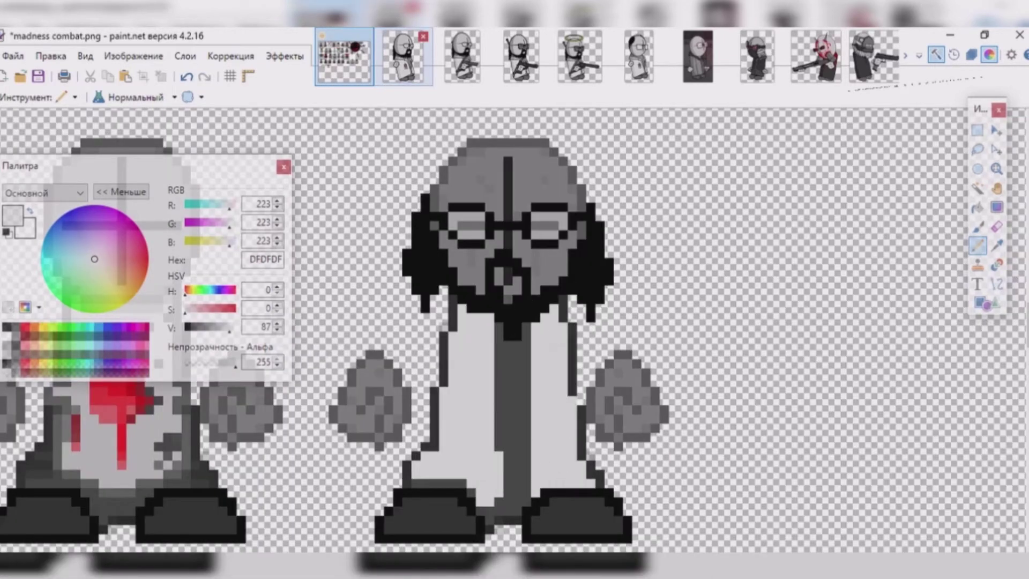
left_click_drag(552, 386, 551, 326)
Outline the outer and inner edges of the lab coat in medium grey 828282
left_click(6, 349)
left_click_drag(453, 296, 434, 450)
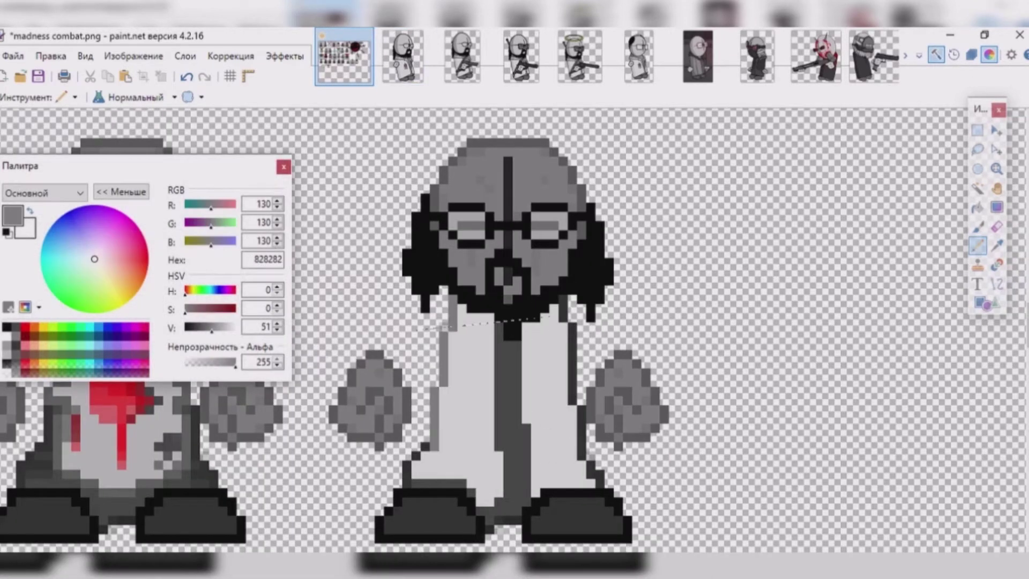
mouse_move(504, 506)
left_mouse_down()
mouse_move(498, 324)
mouse_move(526, 498)
left_mouse_up()
left_click_drag(568, 296, 567, 405)
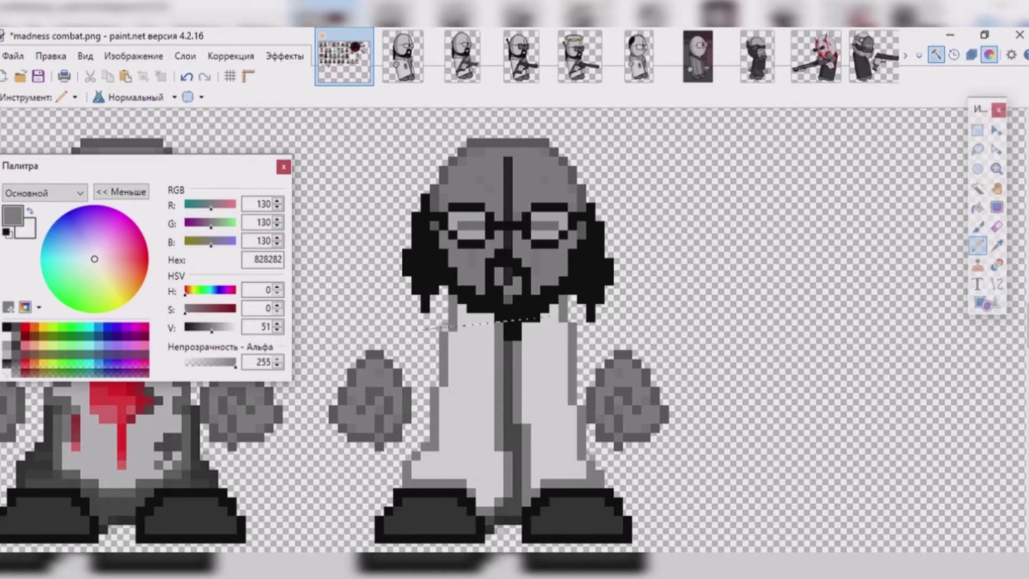
Sample grey 999999 from the Christoff_Classic_1_5-A.png reference and paint the shirt strip between the coat halves
key("ctrl+Tab")
key("k")
left_click(536, 429)
key("ctrl+shift+Tab")
left_click_drag(504, 514, 512, 415)
left_click_drag(508, 339, 508, 414)
Sample grey BEBEBE from the Christoff reference for the coat collar and outline the lapel beside the coat's badge side in darker grey
key("ctrl+Tab")
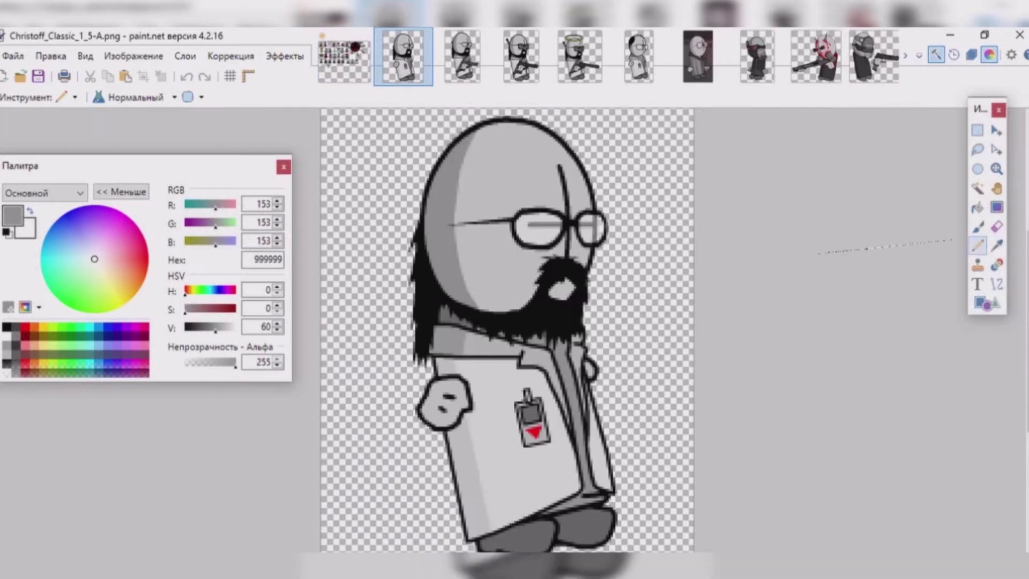
key("k")
left_click(529, 390)
key("ctrl+shift+Tab")
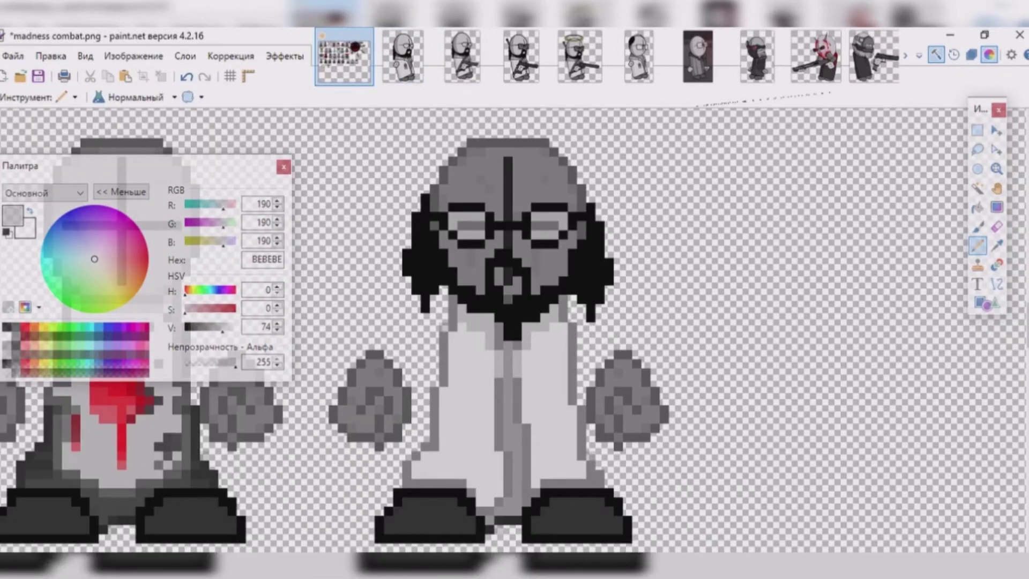
key("k")
left_click(375, 407)
left_click_drag(493, 377, 493, 393)
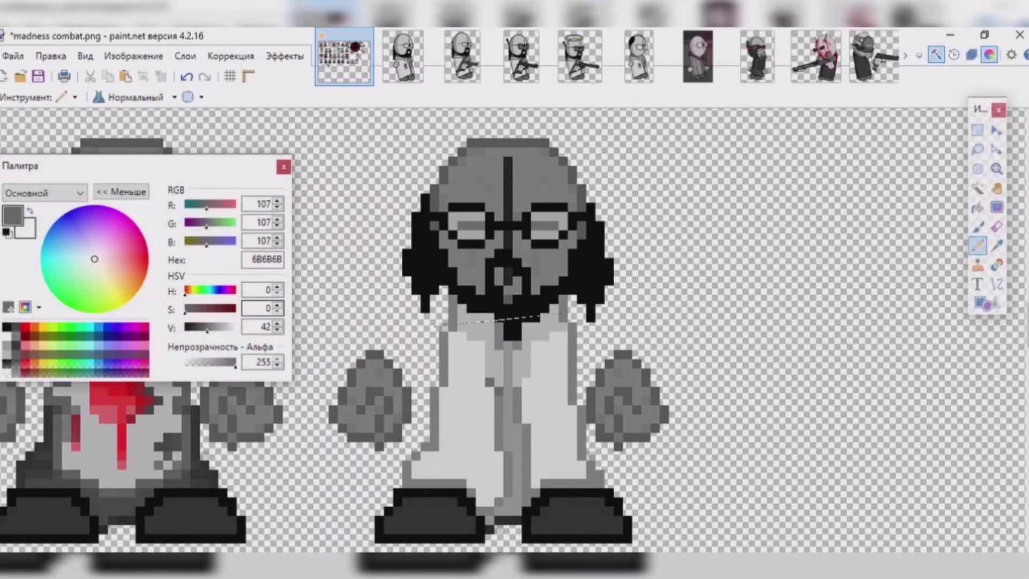
left_click_drag(455, 332, 498, 397)
Draw the matching lapel outline on the opposite side of the shirt strip
key("k")
left_click(517, 370)
left_click_drag(517, 350, 518, 397)
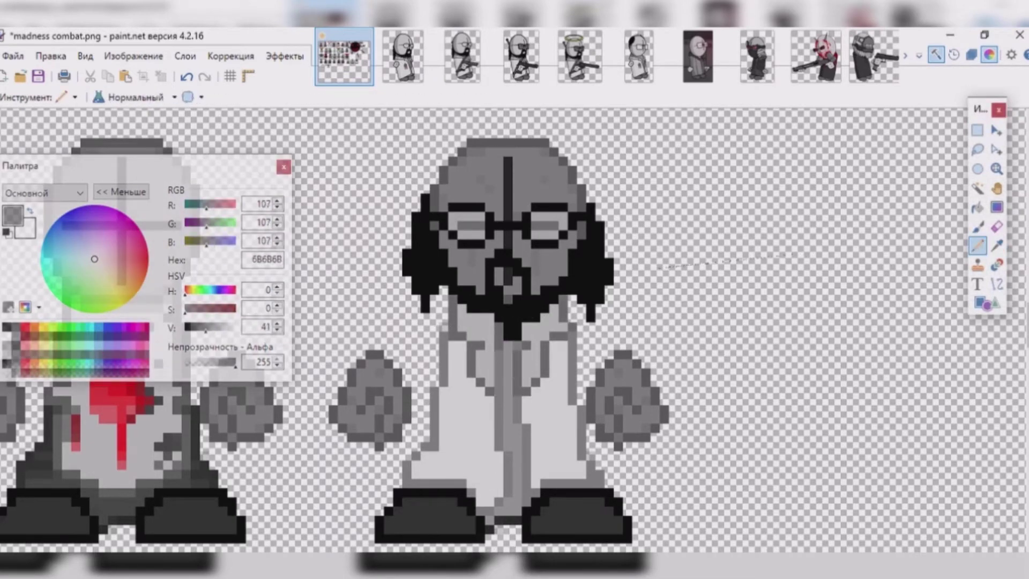
Draw a small grey badge outline on the coat below the lapel, checking it against the Christoff reference
mouse_move(458, 407)
left_mouse_down()
mouse_move(458, 442)
mouse_move(485, 447)
mouse_move(484, 402)
left_mouse_up()
key("k")
left_click(471, 423)
left_click_drag(490, 405, 491, 444)
key("ctrl+Tab")
key("ctrl+shift+Tab")
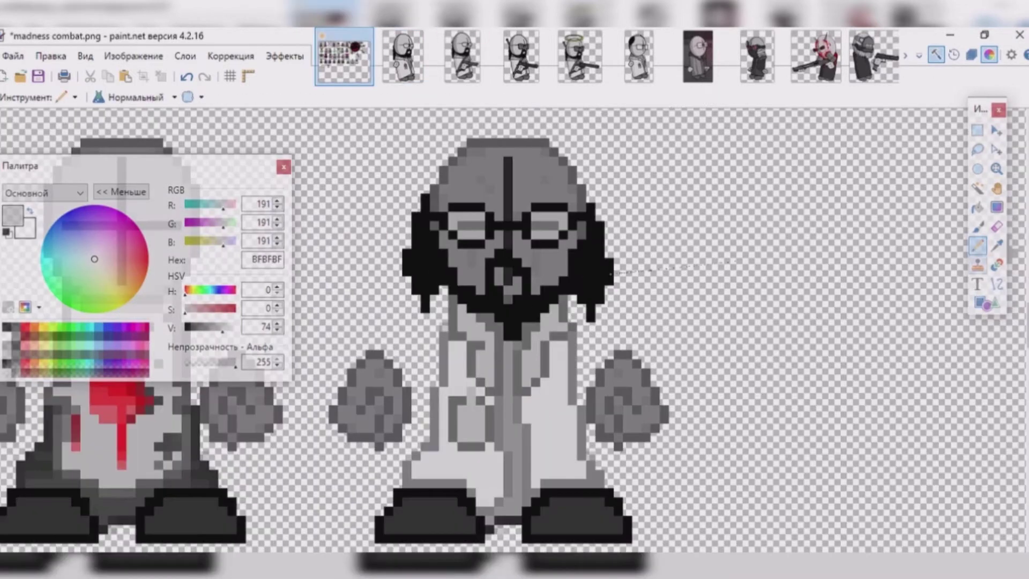
key("ctrl+Tab")
key("ctrl+shift+Tab")
Sample red from the badge in the Christoff reference and paint the red mark on the coat's badge
key("ctrl+Tab")
key("k")
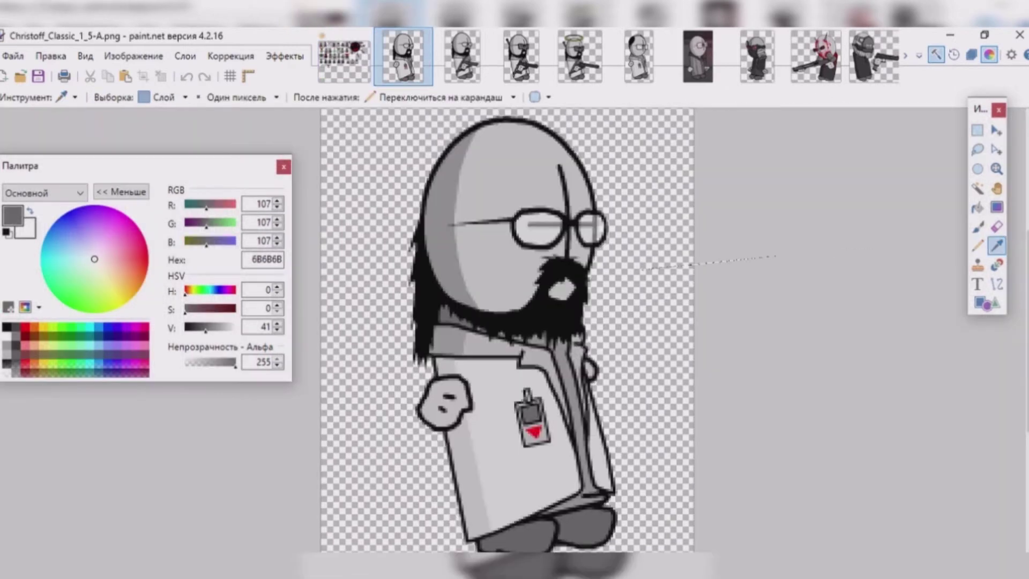
left_click(531, 429)
key("ctrl+shift+Tab")
left_click_drag(460, 428, 484, 428)
Touch up the badge and its clip pixel by pixel using greys sampled from the sprite
key("k")
left_click(462, 418)
key("k")
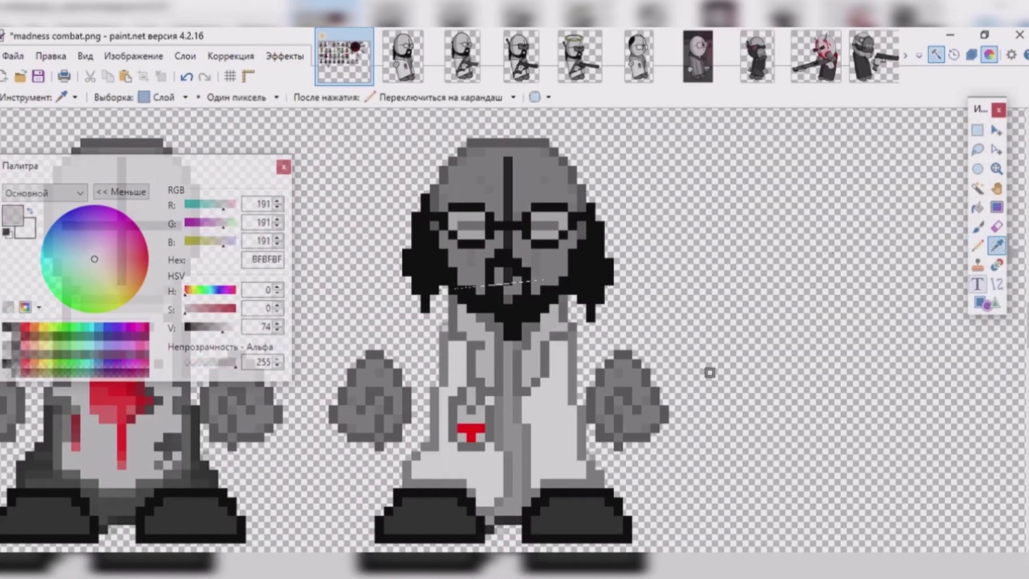
left_click(489, 391)
key("k")
left_click(490, 391)
key("k")
left_click(474, 378)
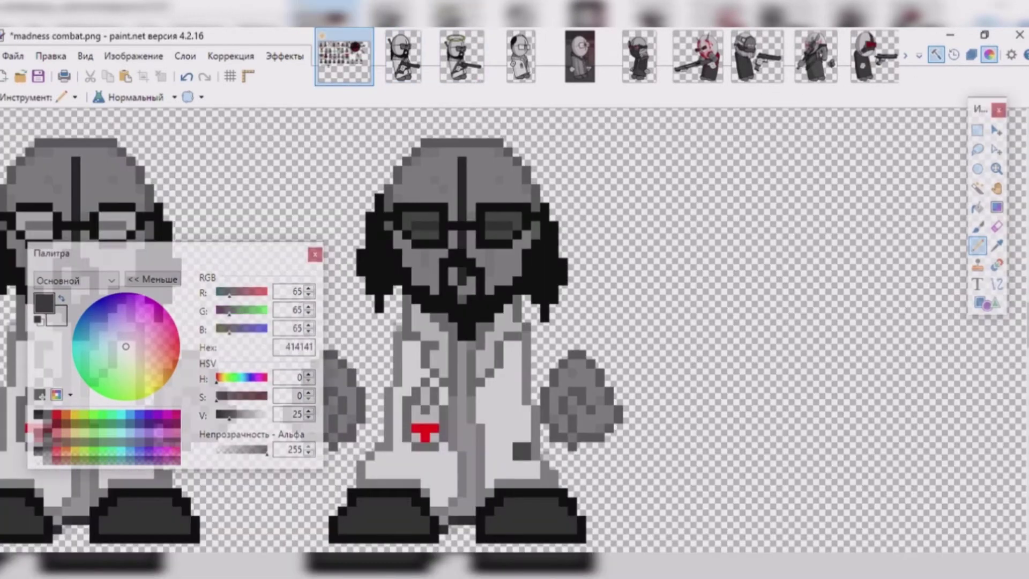
Draw a dark grey 414141 belt across the lower coat of the figure with tinted glasses, with darker pixels at its end
left_click_drag(515, 456, 453, 475)
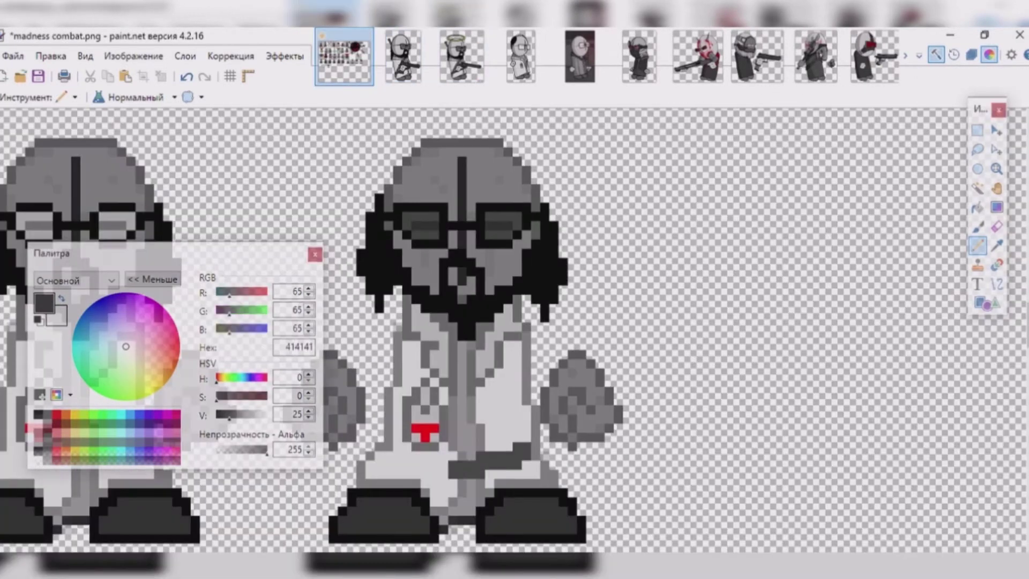
key("k")
left_click(528, 451)
left_click(528, 451)
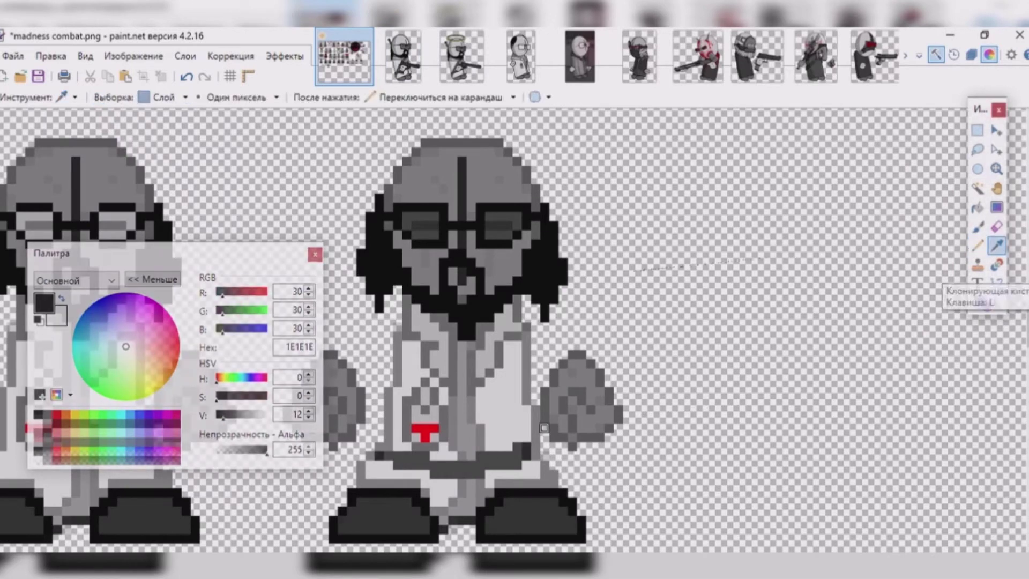
key("s")
key("k")
left_click(536, 465)
key("s")
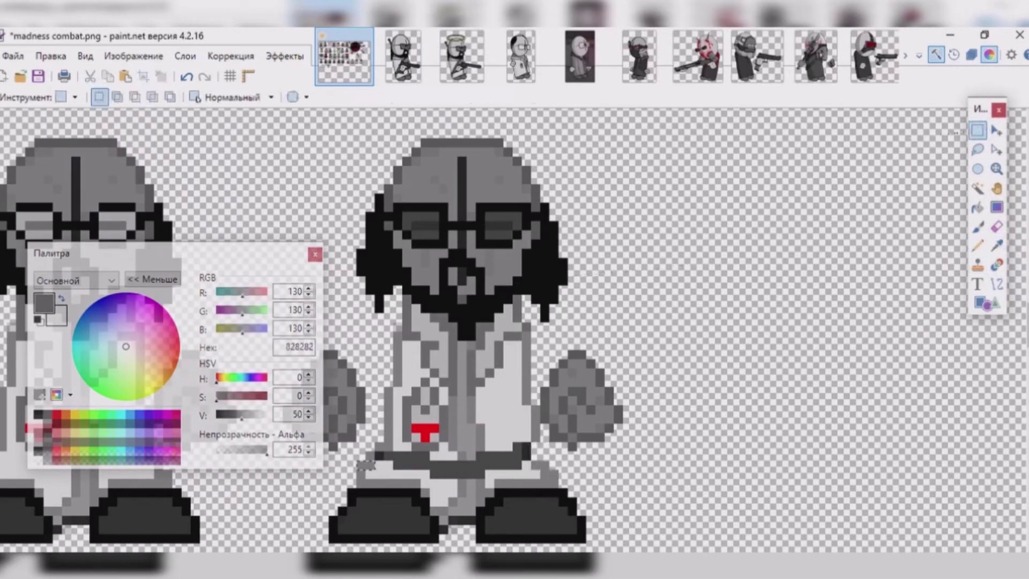
Finish shading the belt with darker grey and paint over the coat lapel with grey 555555
key("k")
left_click(386, 456)
left_click_drag(515, 445, 444, 463)
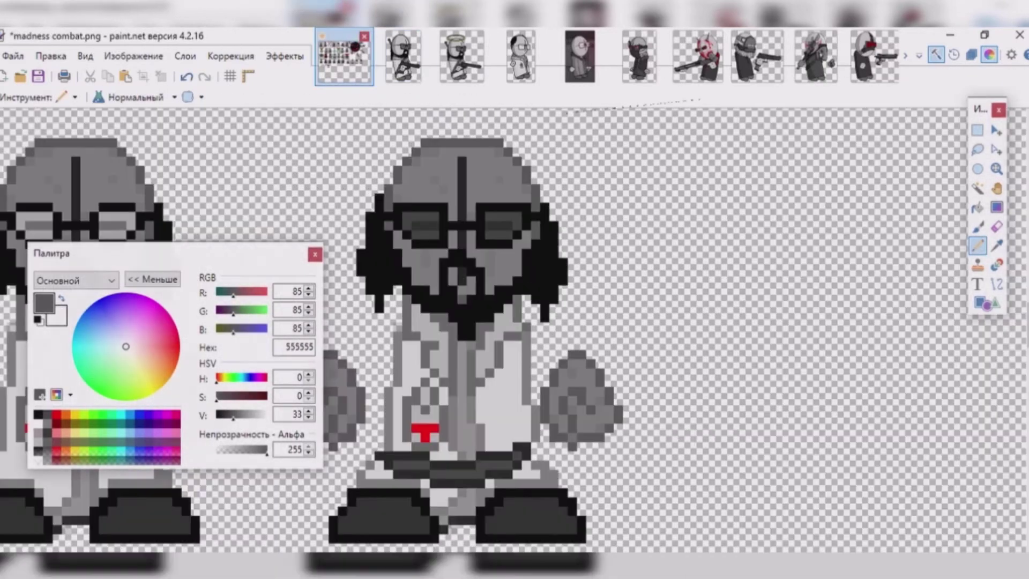
left_click_drag(517, 324, 461, 385)
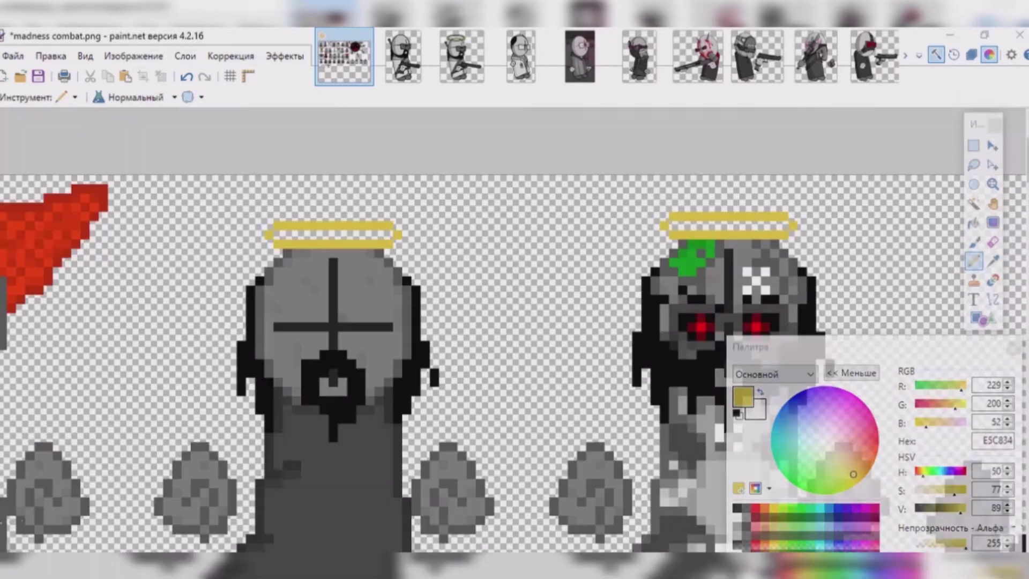
Paint a yellow E5C834 glow around both figures' halos, lowering the colour's opacity between passes
left_click_drag(802, 226, 793, 235)
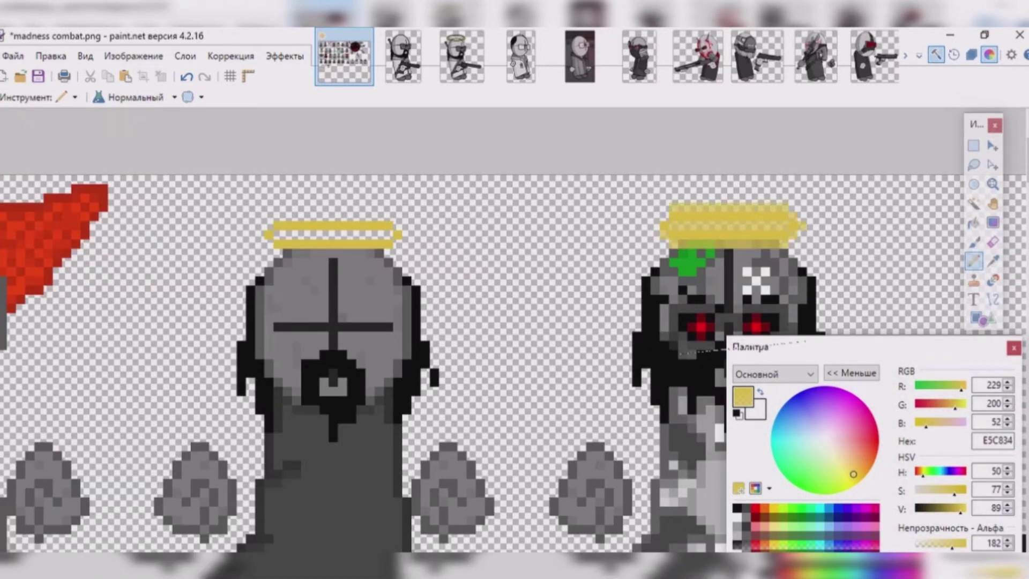
left_click_drag(664, 215, 654, 228)
left_click_drag(951, 546, 933, 546)
left_click_drag(276, 231, 262, 238)
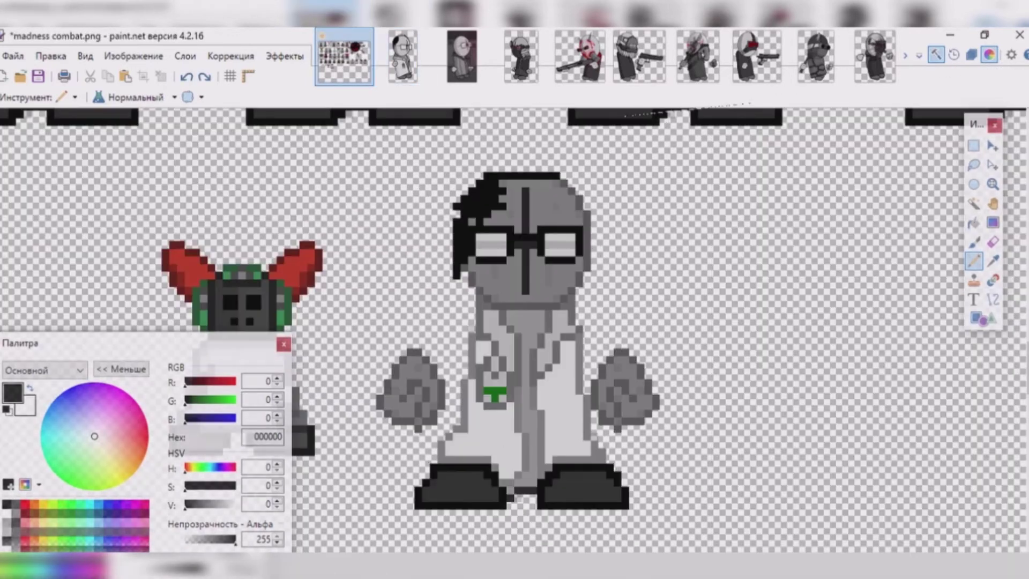
Select the black hair on one side of the green-badge scientist's head and place it on the opposite side
key("s")
left_click_drag(435, 171, 509, 281)
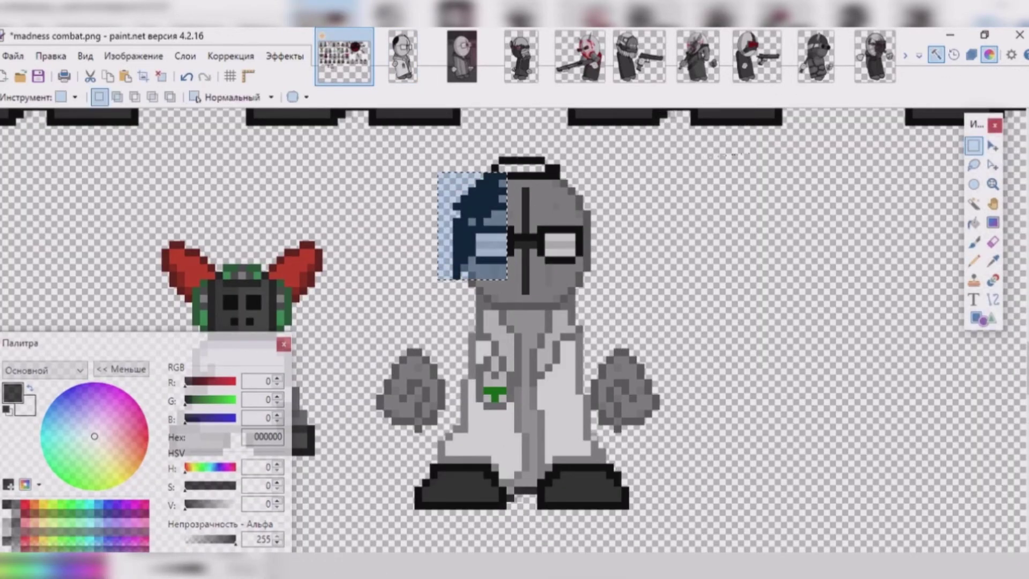
key("m")
left_click_drag(477, 225, 541, 225)
Paint the bald figure's lapels 373737, recolour the badge half of the coat medium grey, and darken the colour to 494949
mouse_move(488, 308)
left_mouse_down()
mouse_move(515, 308)
mouse_move(498, 308)
left_mouse_up()
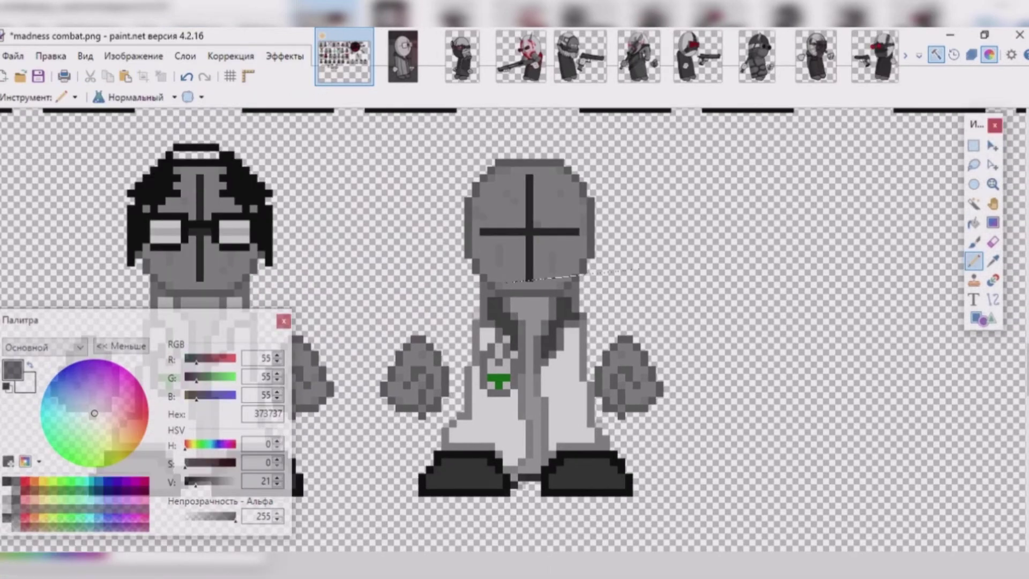
left_click(403, 56)
left_click(344, 56)
left_click_drag(518, 418, 517, 460)
mouse_move(449, 428)
left_mouse_down()
mouse_move(495, 434)
mouse_move(491, 330)
mouse_move(506, 362)
mouse_move(496, 338)
left_mouse_up()
left_click_drag(213, 481, 200, 481)
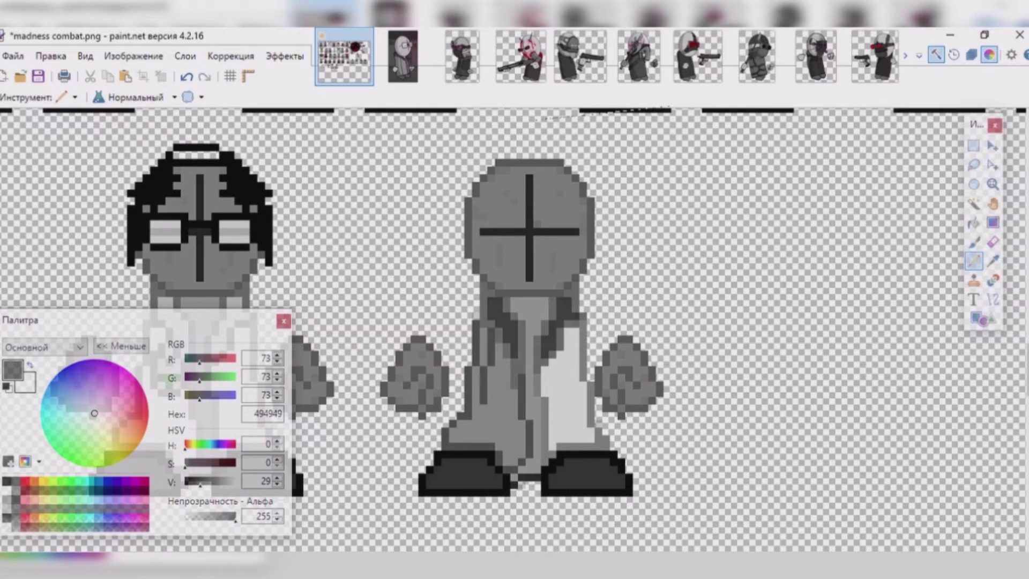
Sample a medium grey and recolour the remaining light half of the bald figure's coat
key("k")
left_click(536, 281)
left_click_drag(576, 442, 565, 327)
key("k")
left_click(563, 311)
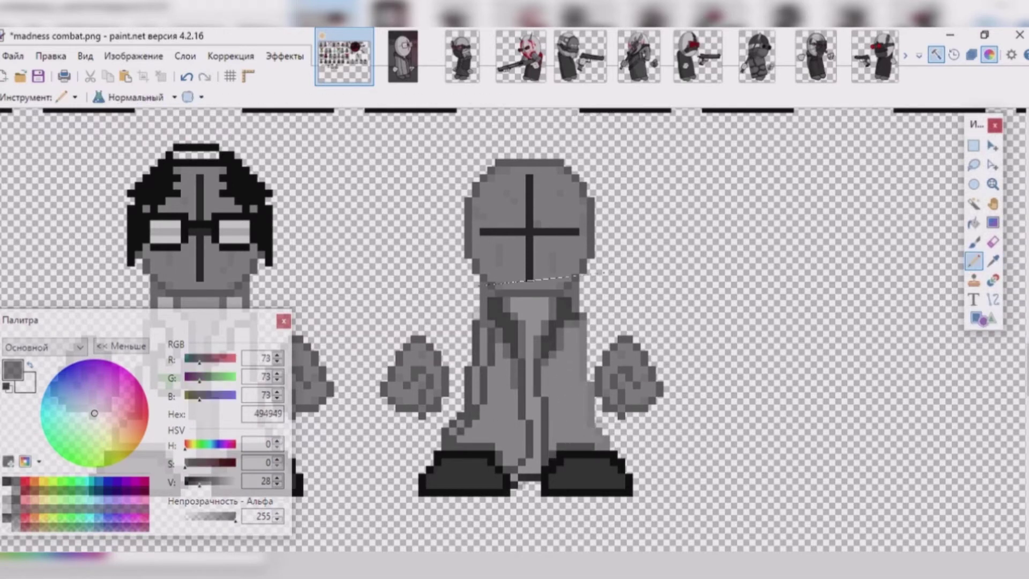
Sample a dark grey and draw the edges of the bald figure's coat lapels
left_click(993, 261)
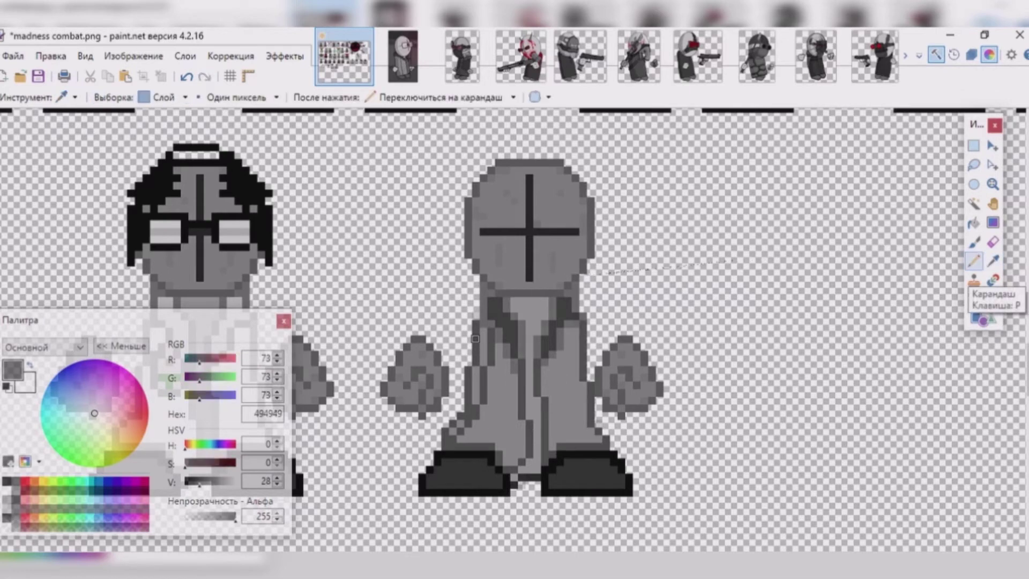
left_click(974, 261)
key("k")
left_click(530, 252)
left_click_drag(520, 348, 515, 370)
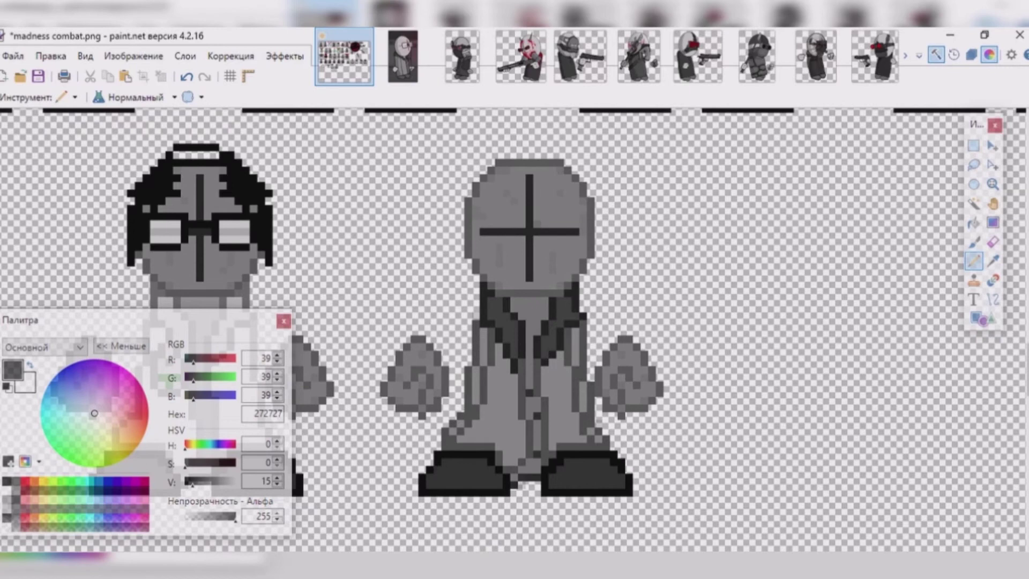
Draw black square-framed glasses with light lenses over the bald figure's eye line
key("k")
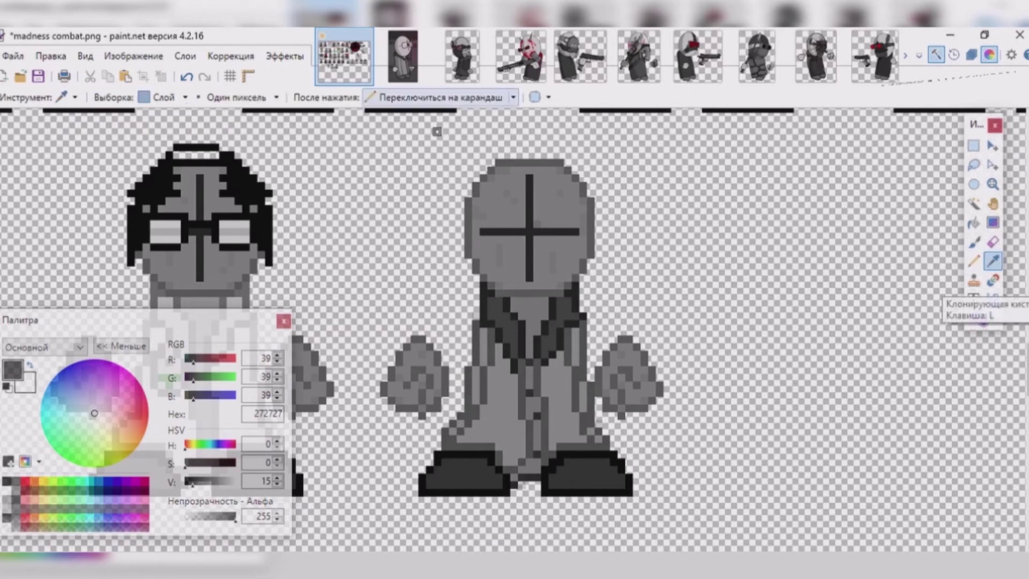
left_click(529, 231)
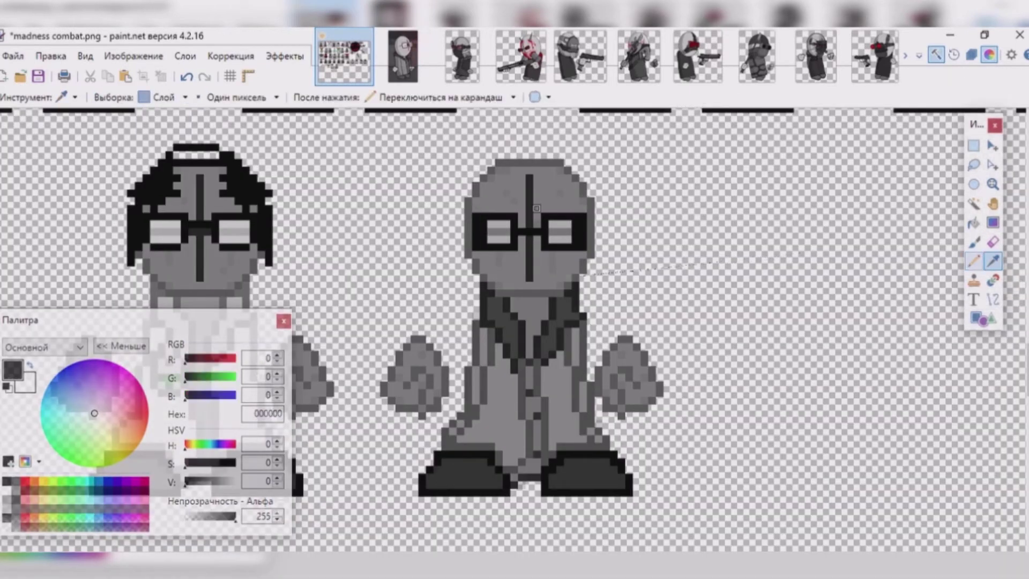
left_click(536, 207)
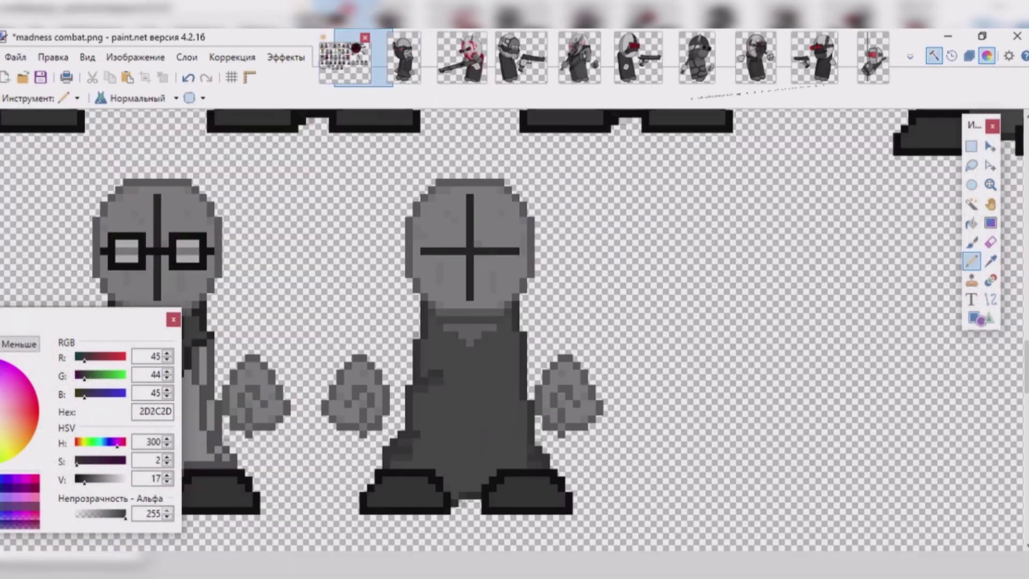
Paint dark 2D2C2D side panels on the next figure's coat, following the 2BDamned.png reference
left_click_drag(523, 402, 526, 437)
mouse_move(485, 333)
left_mouse_down()
mouse_move(492, 375)
mouse_move(517, 414)
left_mouse_up()
left_click_drag(515, 332, 515, 354)
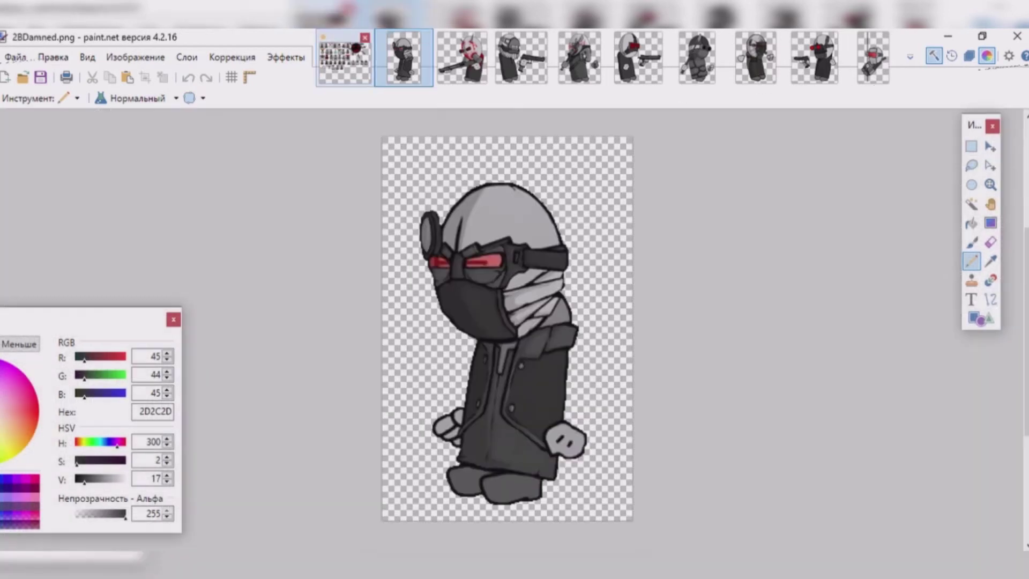
left_click_drag(431, 319, 431, 338)
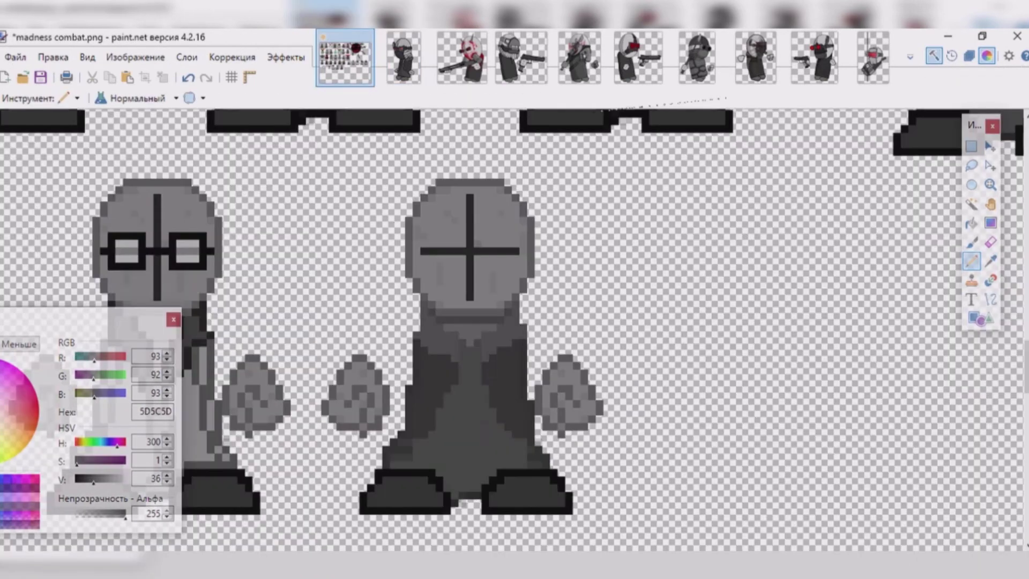
Undo the last marks on the coat's side panels and draw a near-black seam down the coat's centre
key("ctrl+z")
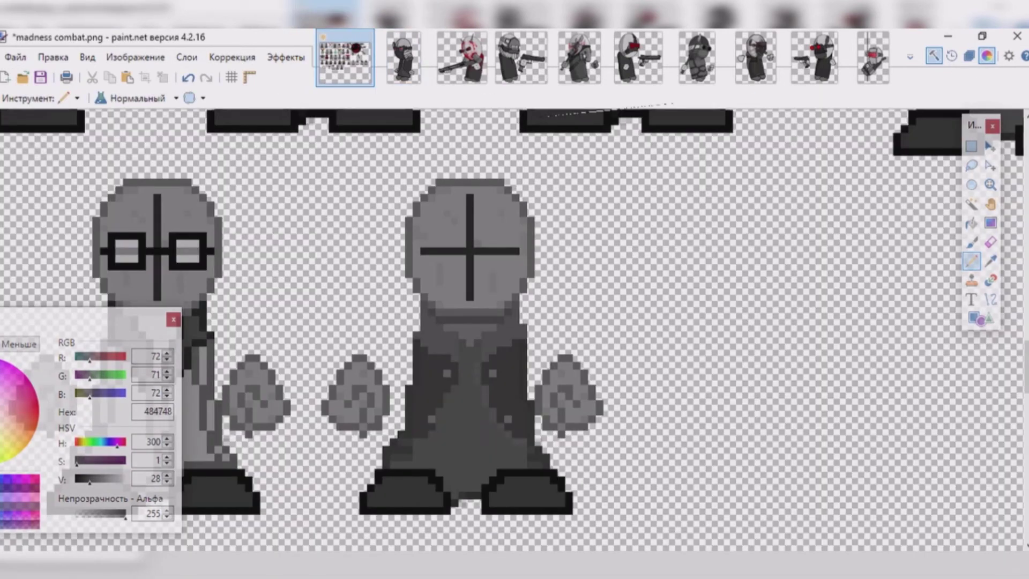
key("ctrl+z")
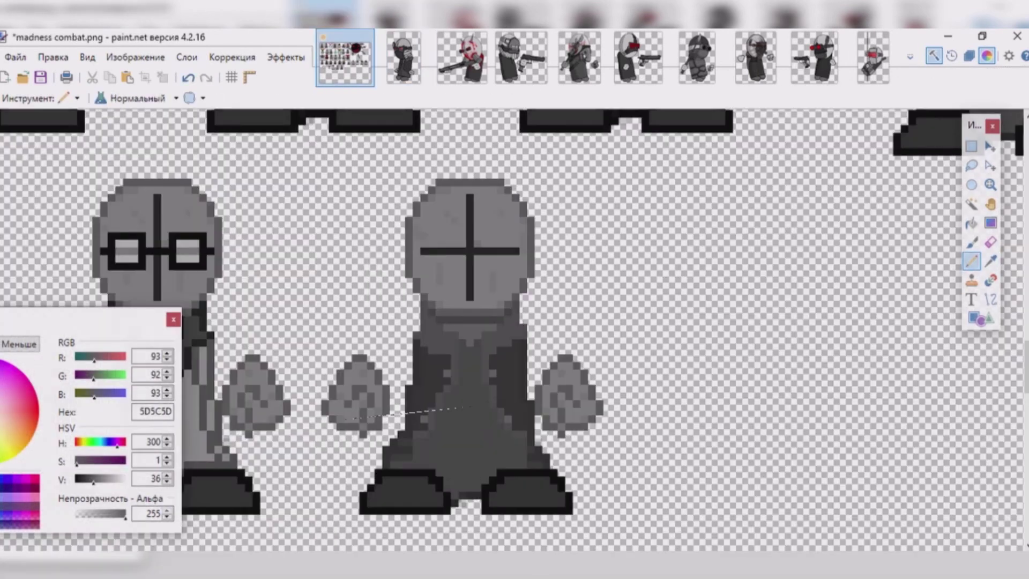
key("x")
left_click_drag(469, 347, 469, 384)
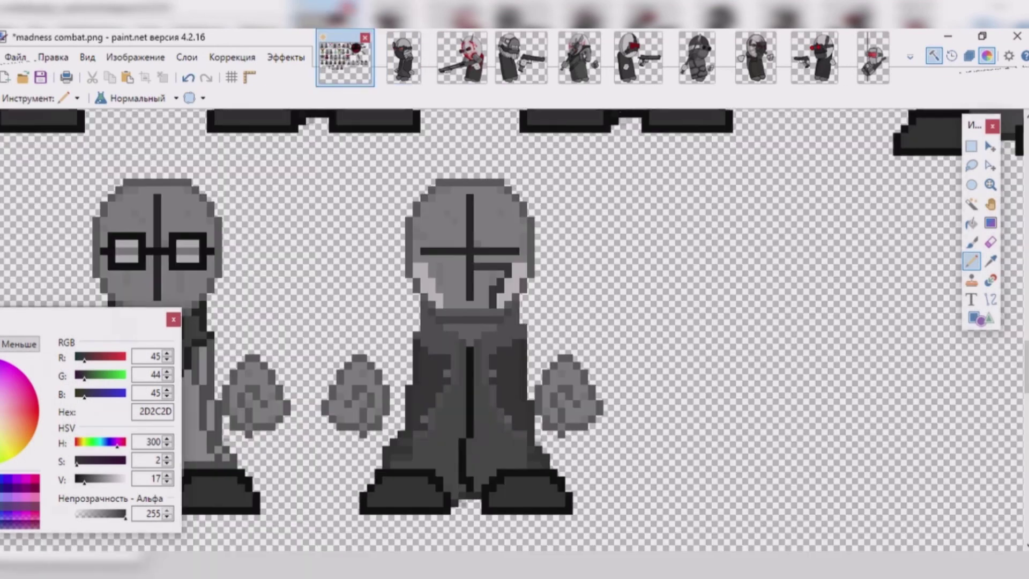
Fill the coated figure's lower face with a dark mask and paint a 4A494A goggle band across the eye line
mouse_move(429, 267)
left_mouse_down()
mouse_move(465, 274)
mouse_move(488, 302)
left_mouse_up()
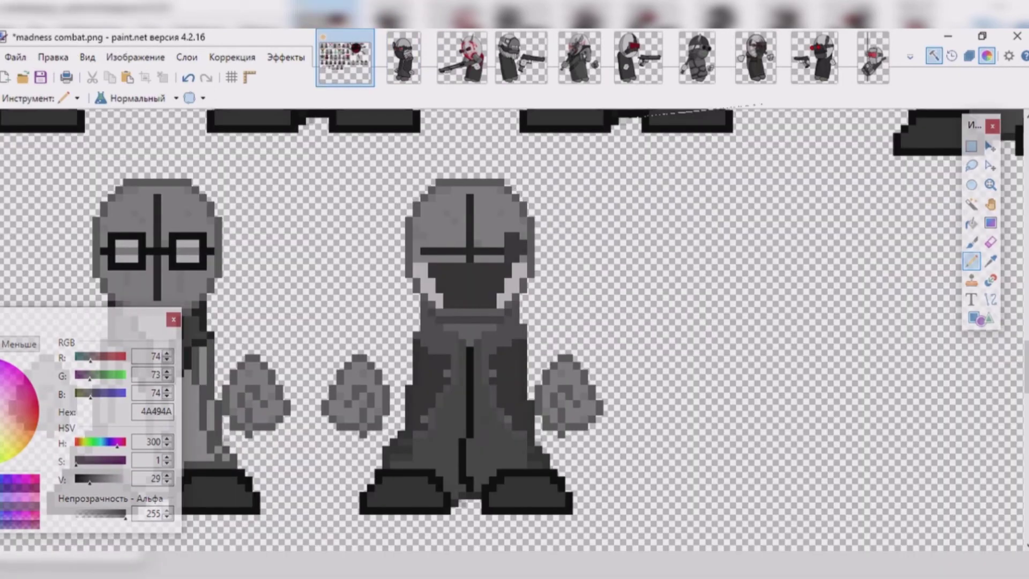
left_click(497, 254)
left_click(493, 243)
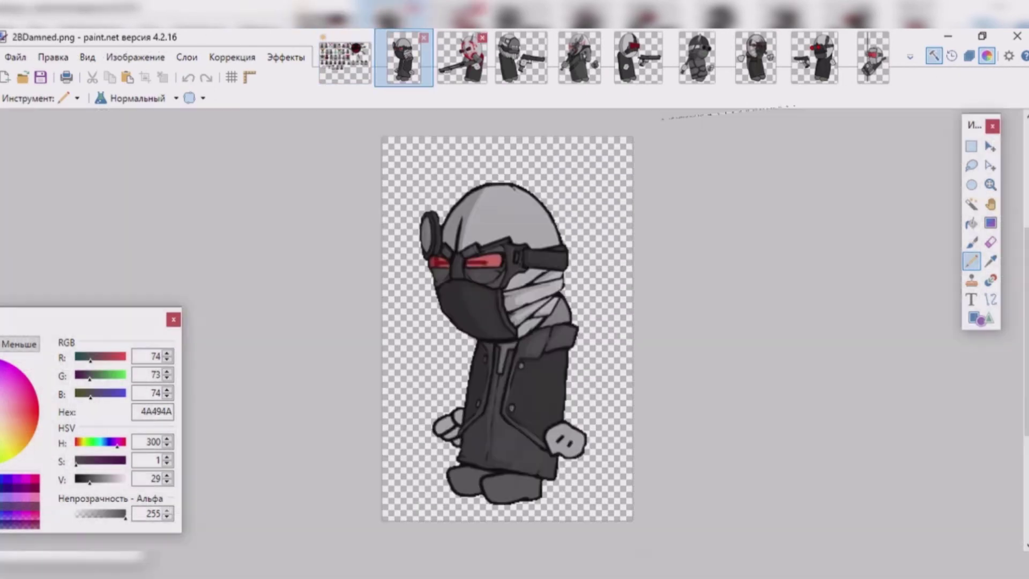
Paint two D8675A red eyes on the goggle band and add dark 312F31 edges and raised corners to the frame
left_click(477, 250)
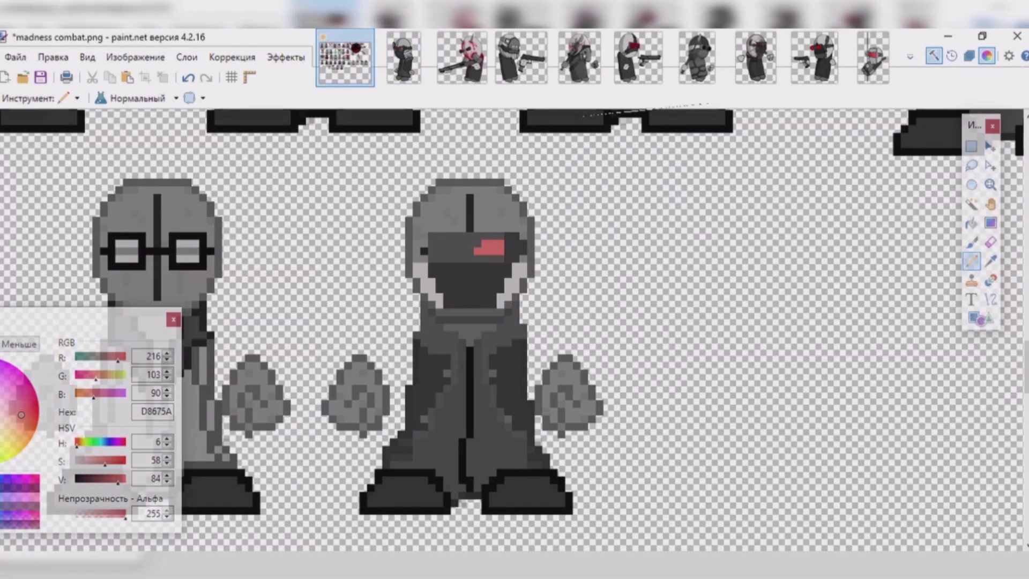
key("x")
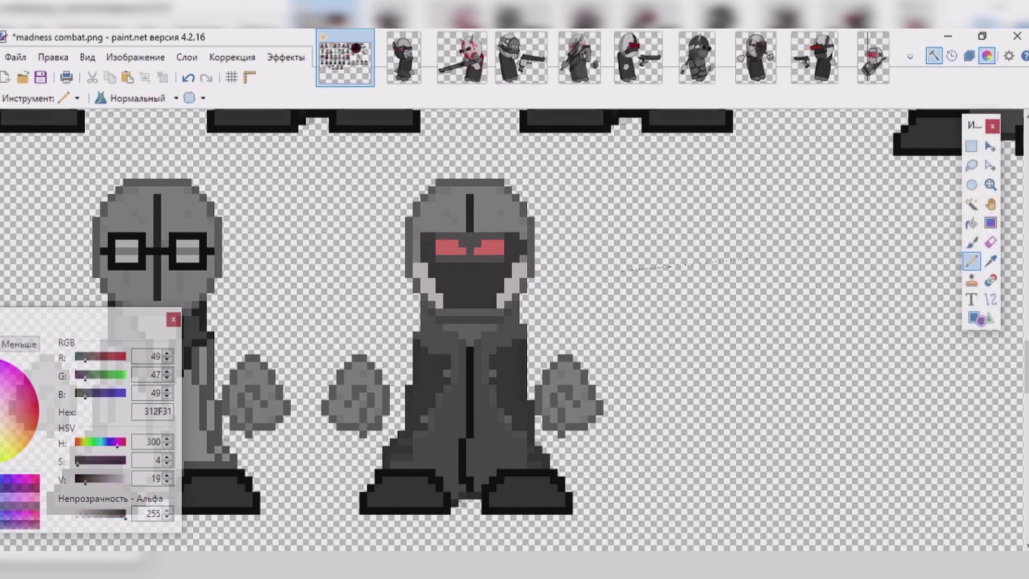
left_click(416, 247)
left_click(503, 228)
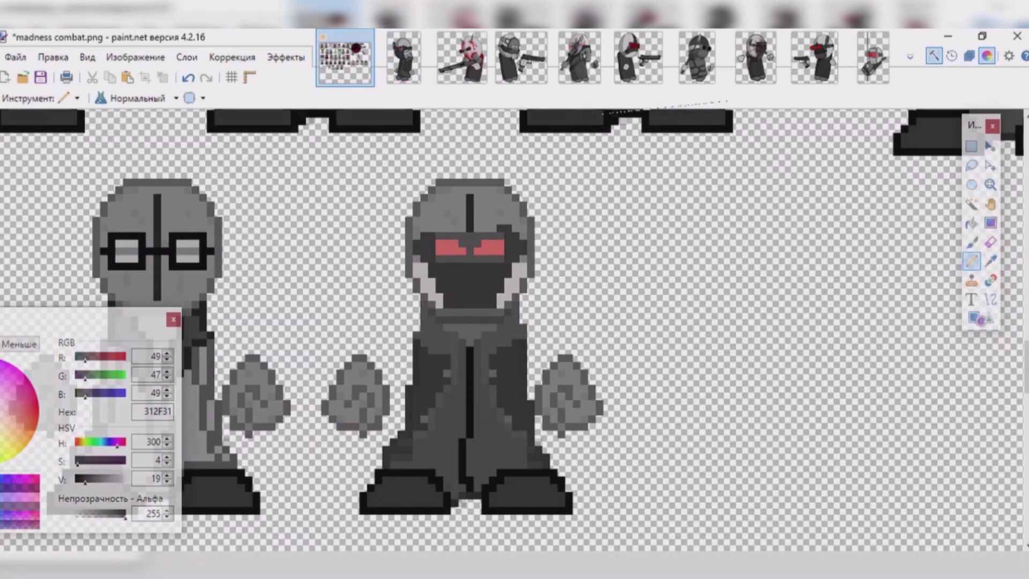
left_click(488, 236)
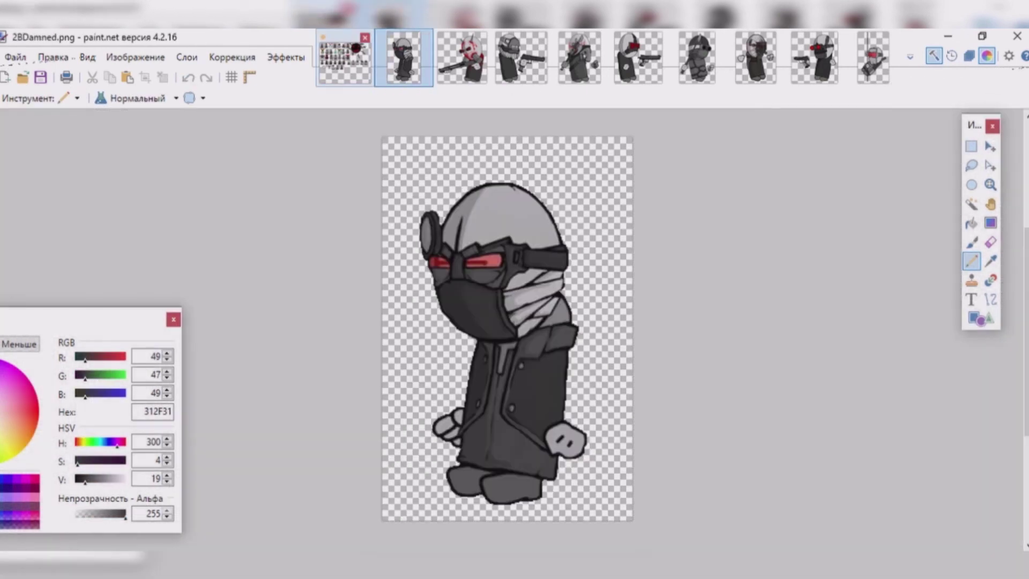
Sample grey shades from the 2BDamned.png reference and draw a dark round lens ring on the masked figure's forehead
key("k")
left_click(459, 391)
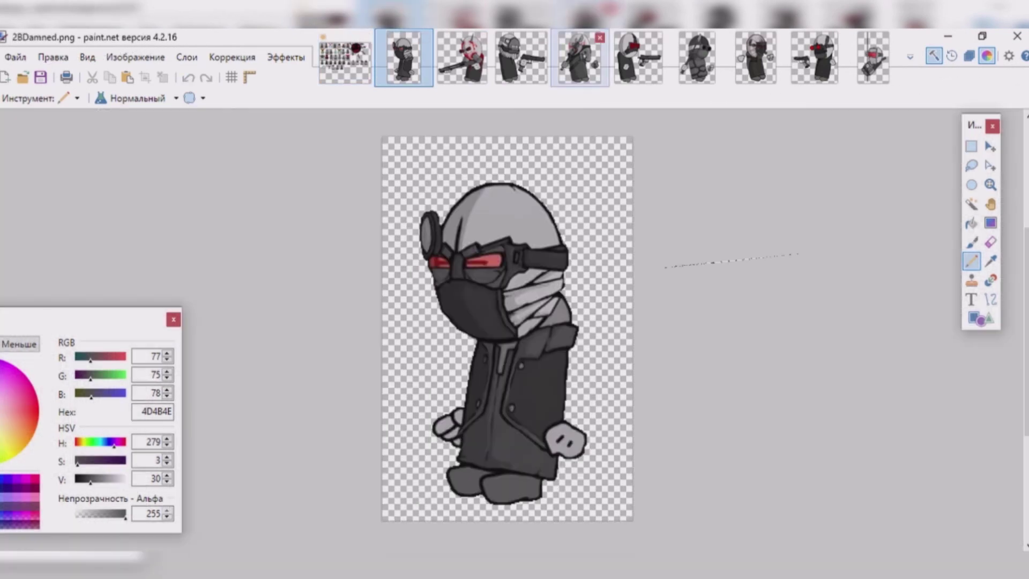
key("k")
left_click(493, 211)
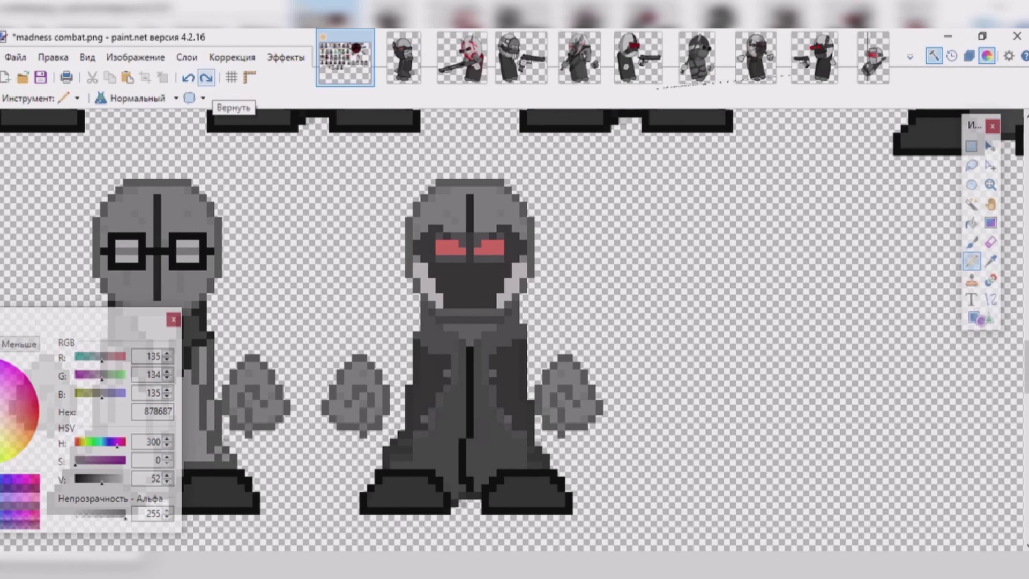
key("k")
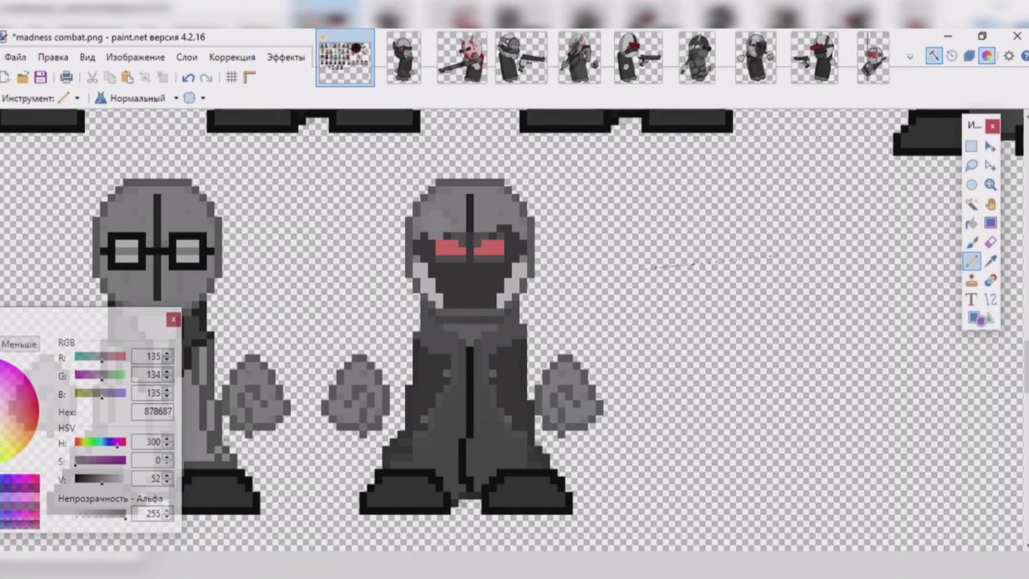
left_click(482, 343)
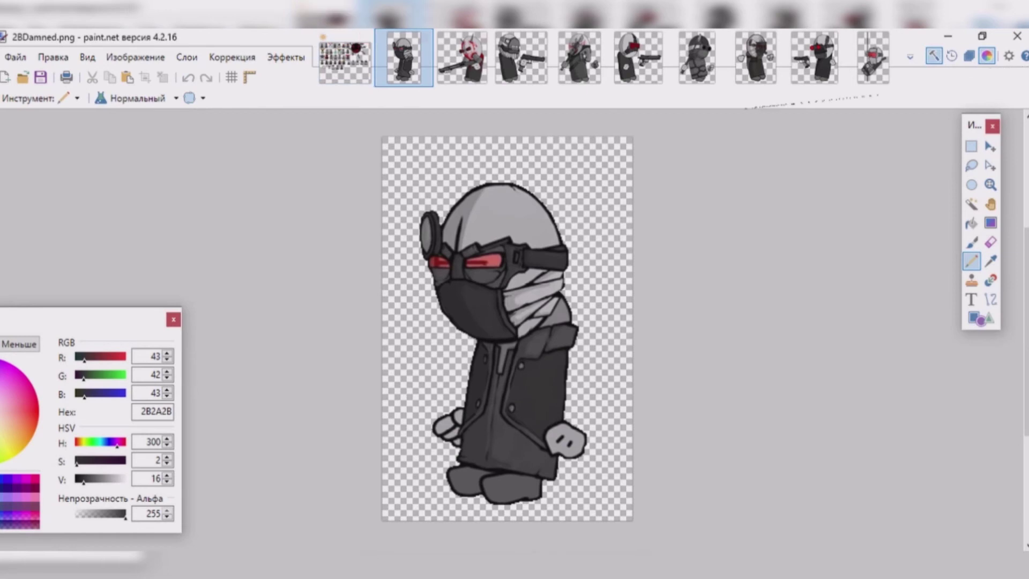
left_click(990, 261)
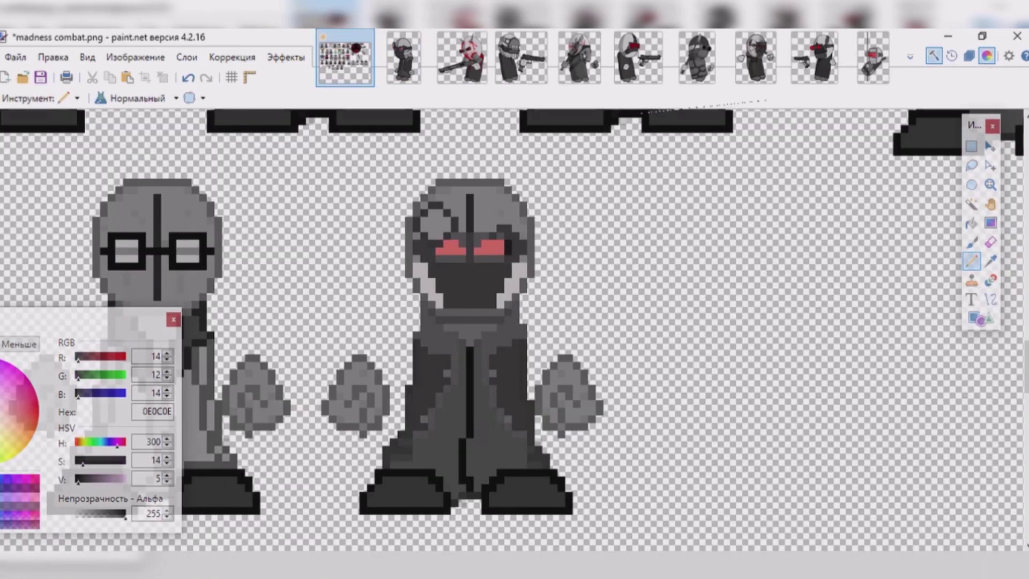
Fill the forehead lens with light grey and shade the lower part of both red eyes with 84170D
left_click_drag(81, 319, 275, 192)
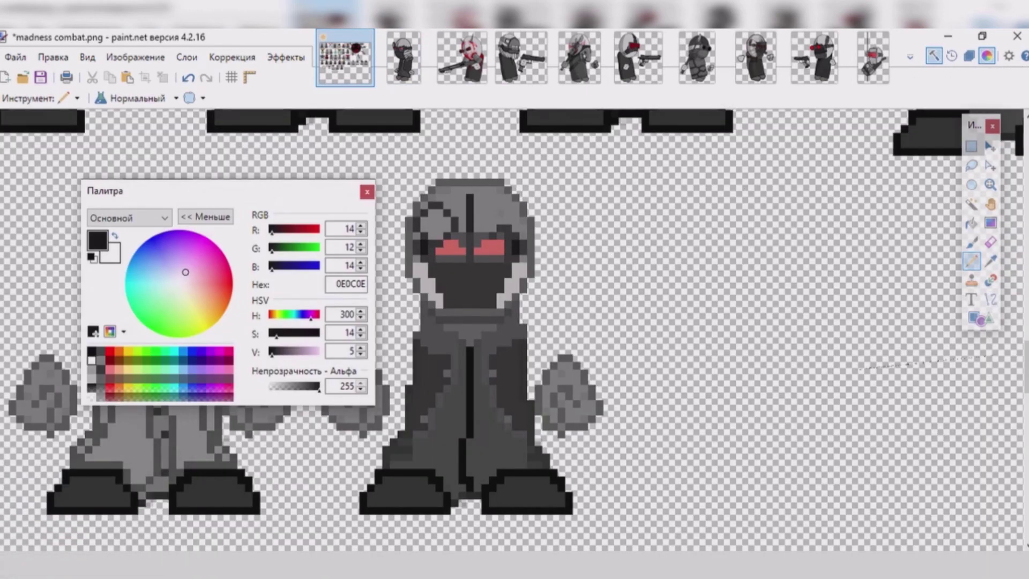
key("x")
left_click_drag(161, 190, 79, 175)
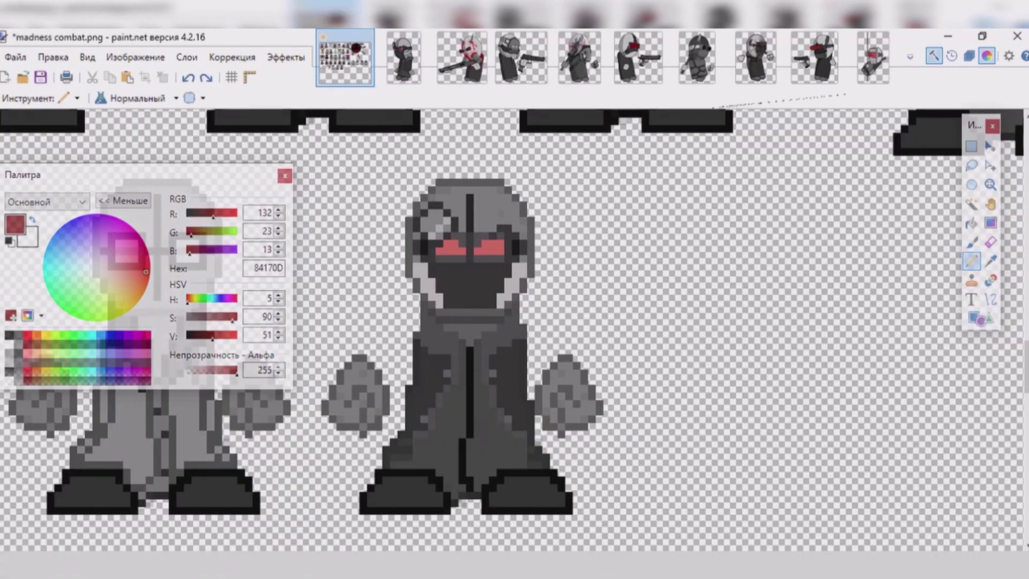
Shade the light bandages beside the mask with D8D8D8 and 7F7F7F grey
left_click_drag(79, 175, 717, 350)
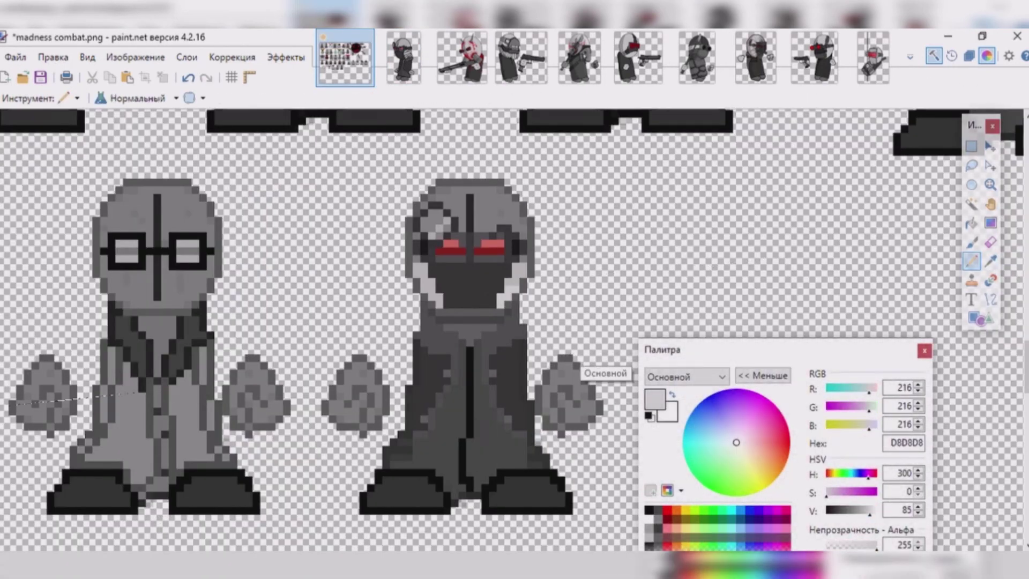
left_click(852, 510)
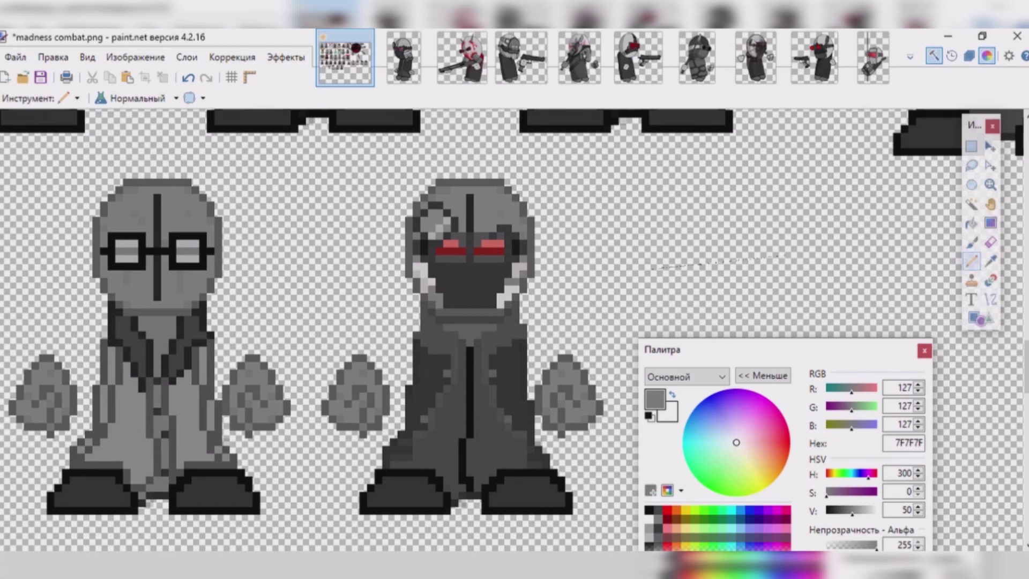
Check the 2BDamned.png reference and dot lighter grey texture pixels over the coat's dark side panels
key("k")
key("ctrl+Tab")
key("ctrl+shift+Tab")
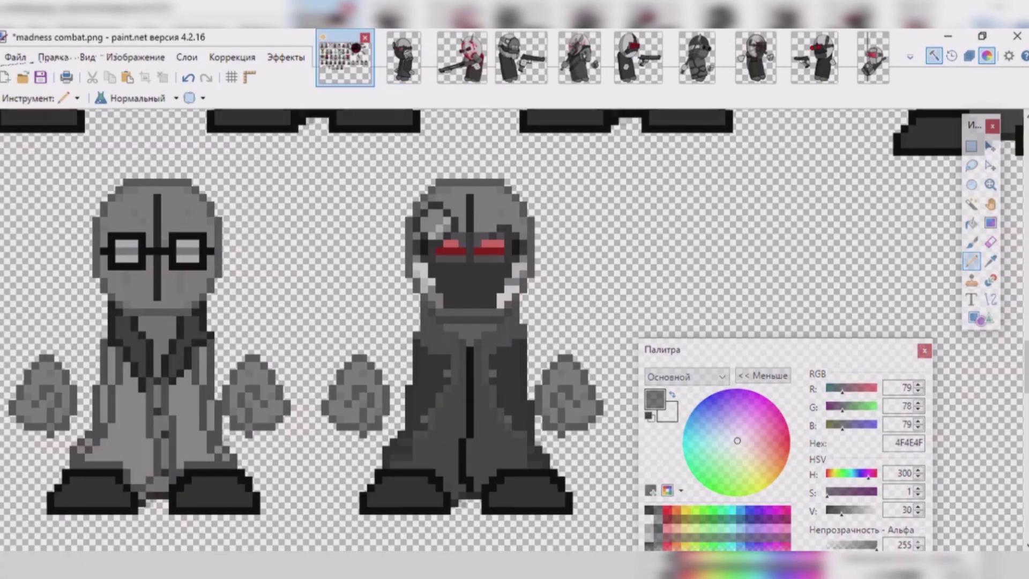
left_click(455, 407)
left_click(428, 362)
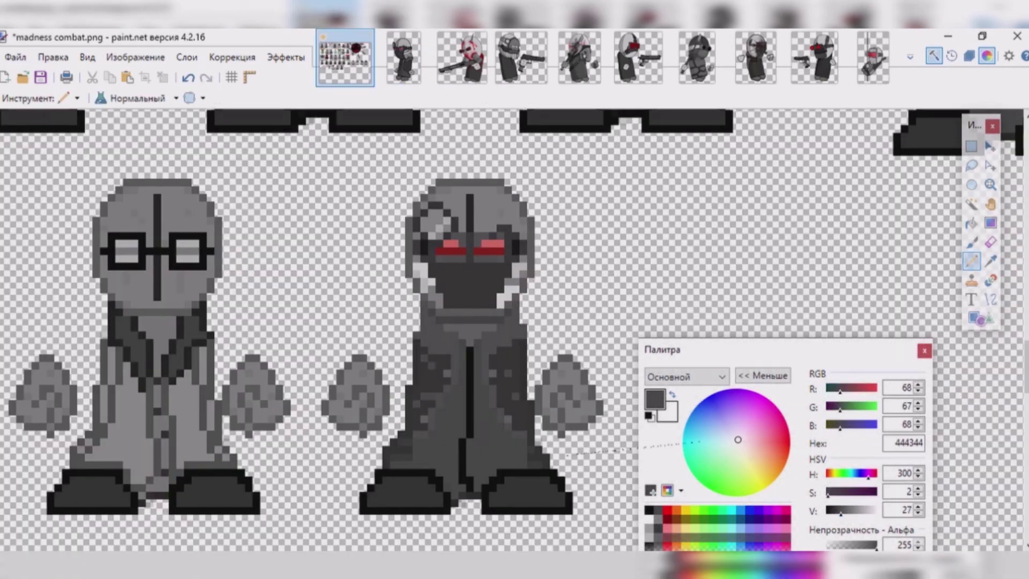
Dot slightly lighter grey texture pixels across the masked figure's mask
left_click(493, 274)
left_click(485, 290)
left_click(488, 305)
left_click(470, 273)
left_click(469, 284, "ctrl")
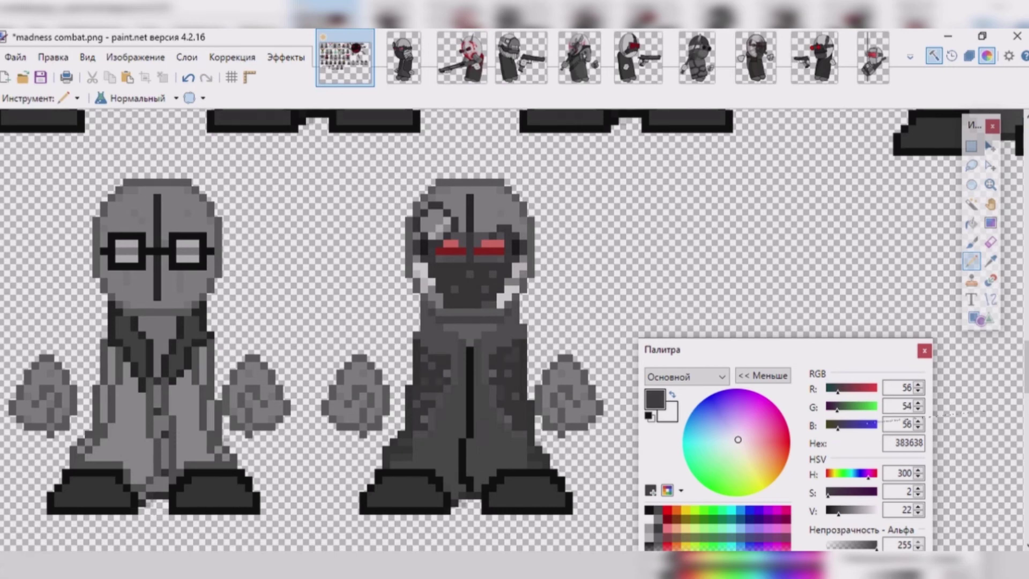
Sample the dark 212021 and draw the edges of a raised collar on both sides of the masked figure's coat
key("k")
left_click(467, 279)
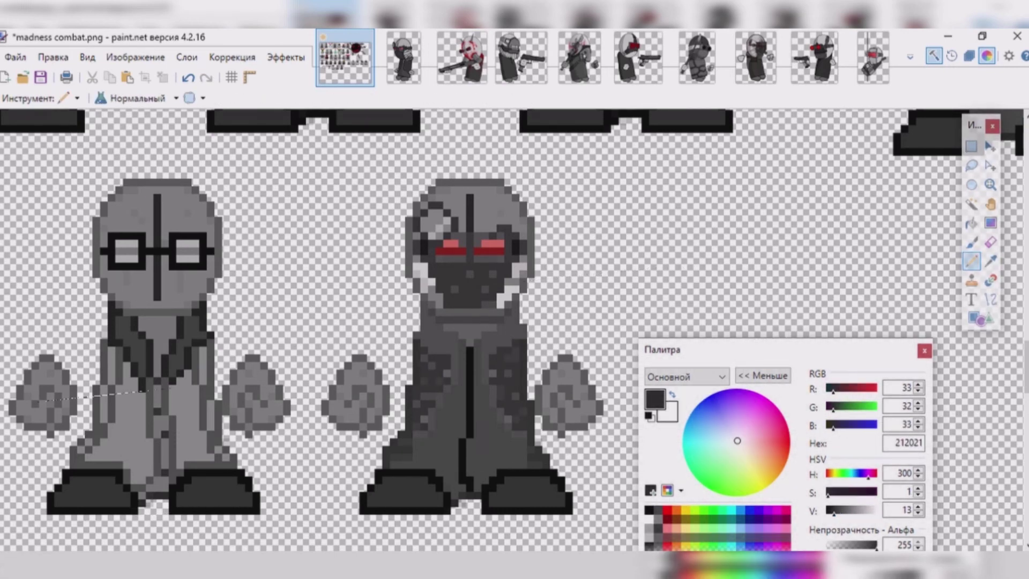
mouse_move(531, 338)
left_mouse_down()
mouse_move(524, 301)
mouse_move(476, 358)
left_mouse_up()
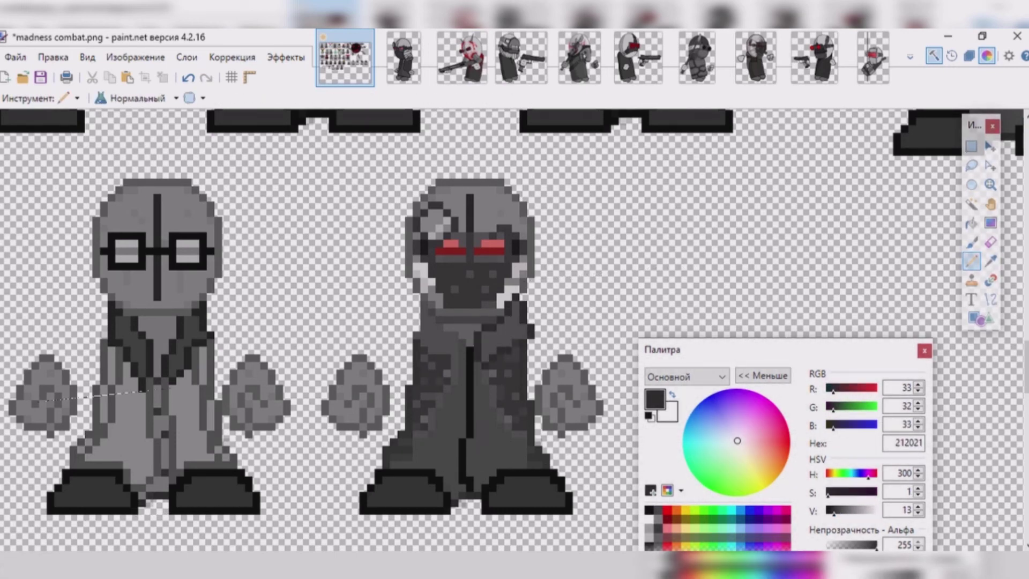
left_click_drag(416, 300, 462, 359)
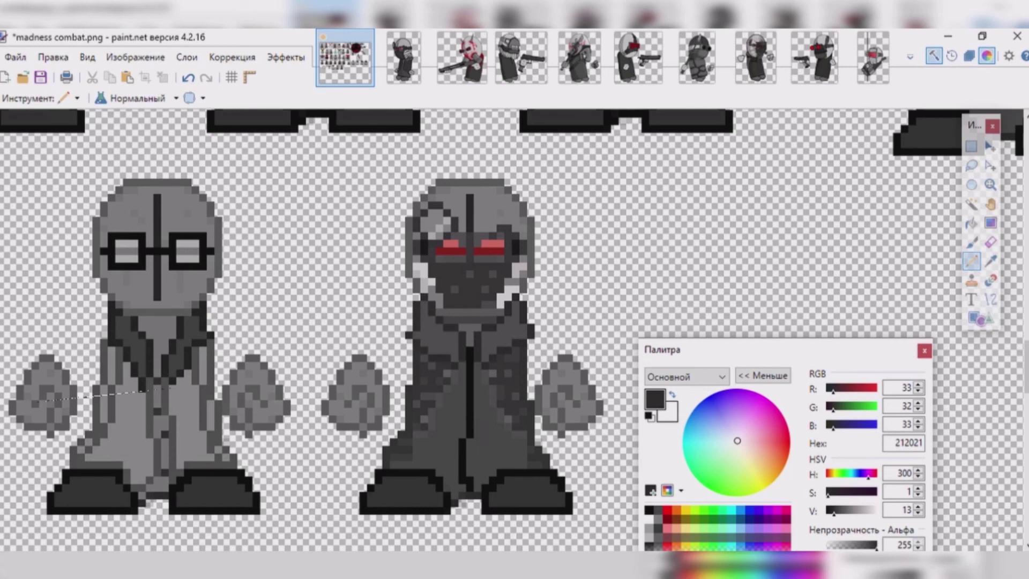
Sample greys from the coat and add lighter texture pixels to the collar
key("k")
left_click(462, 359)
key("k")
left_click(492, 340)
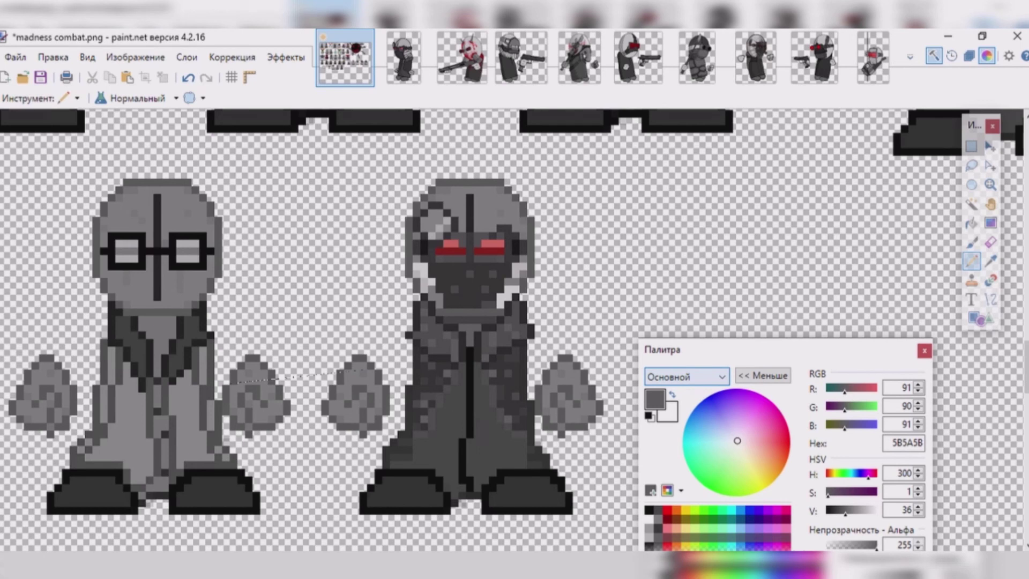
Add more grey speckles to the lower part of the mask
left_click(447, 274)
left_click(470, 290)
left_click(478, 296)
left_click(461, 300)
Undo the last mark, scatter sampled grey texture pixels over the coat, and set the drawing colour to 353535
key("k")
left_click(522, 418)
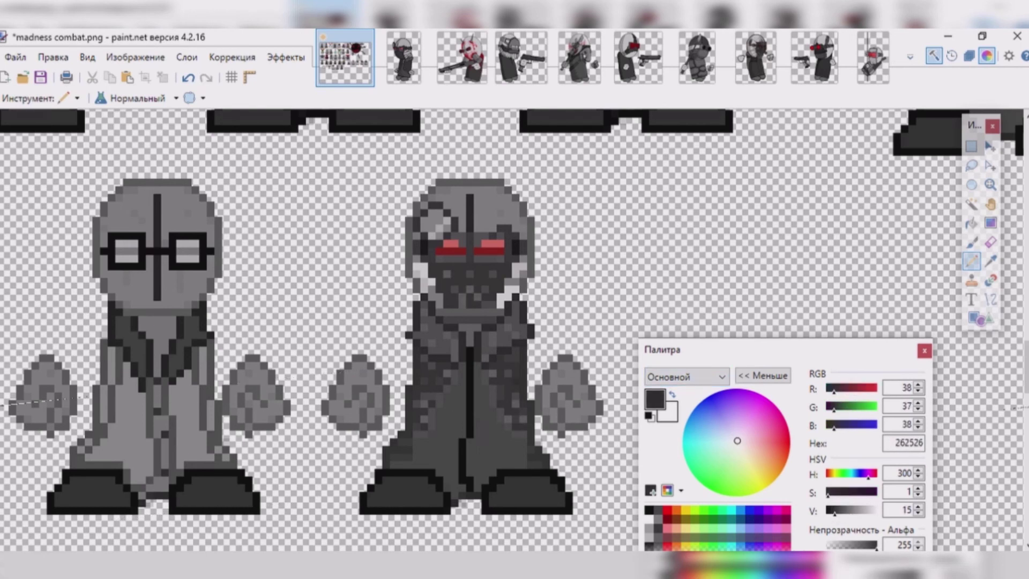
key("ctrl+z")
key("k")
left_click(447, 433)
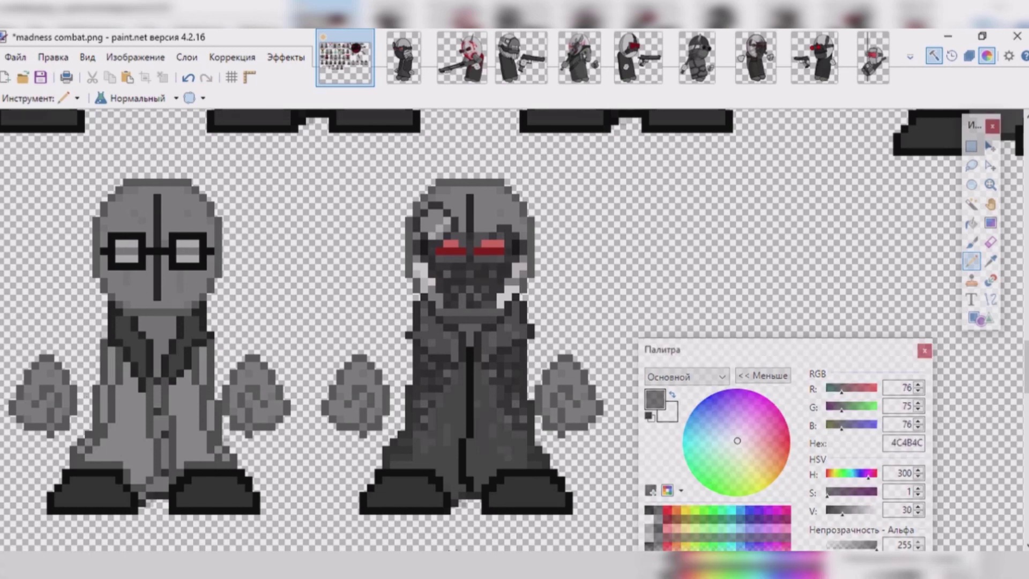
left_click_drag(843, 509, 837, 510)
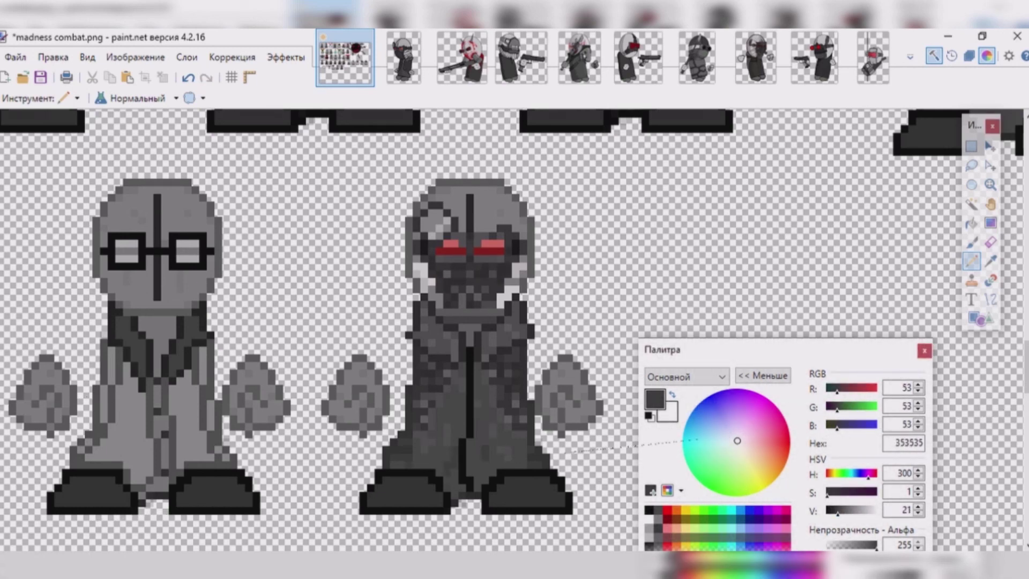